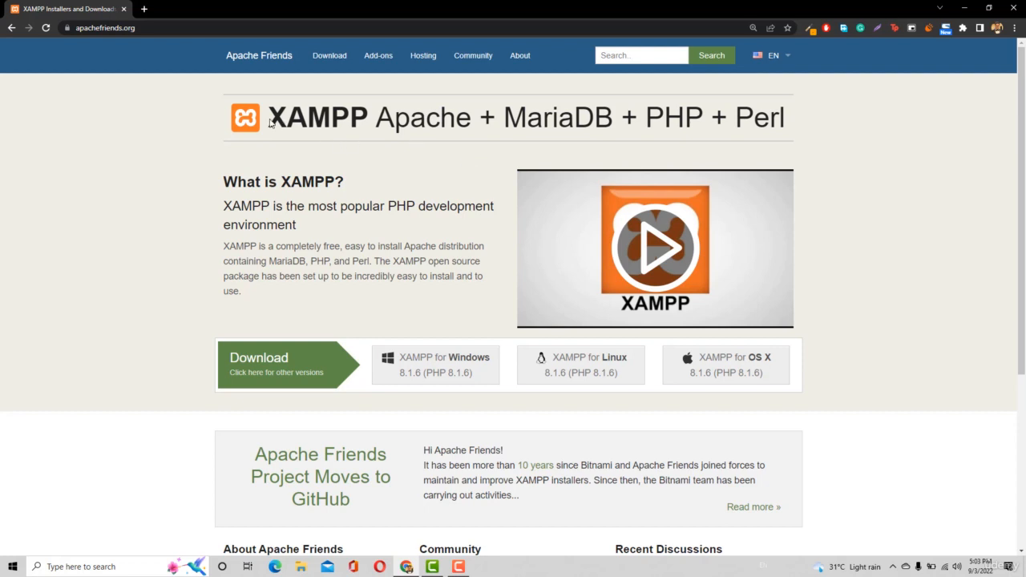
Examine the XAMPP heading and its listed components: Apache, MariaDB and PHP
drag(269, 124, 362, 119)
click(374, 180)
drag(258, 119, 314, 123)
drag(381, 122, 470, 128)
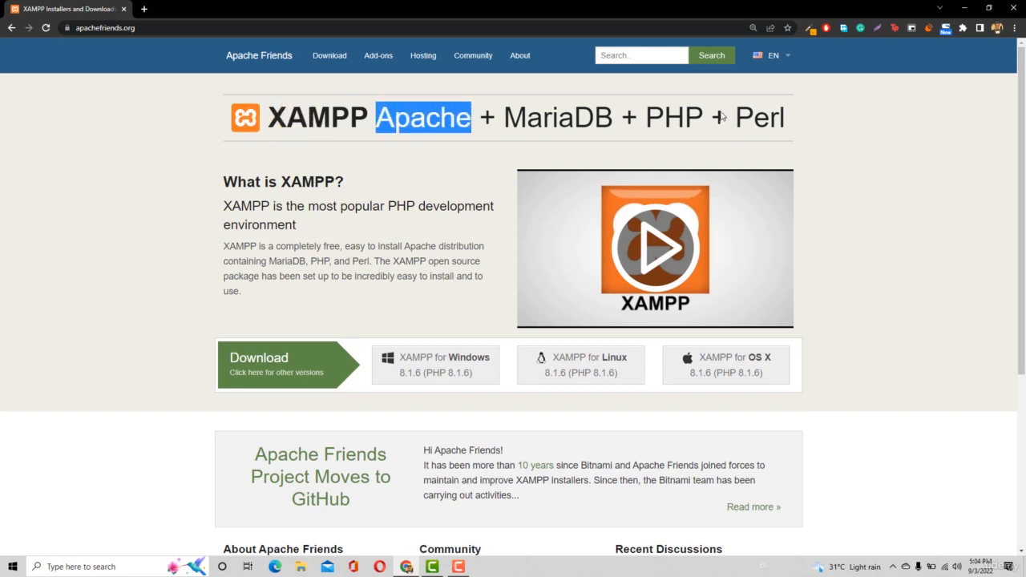
drag(646, 120, 700, 124)
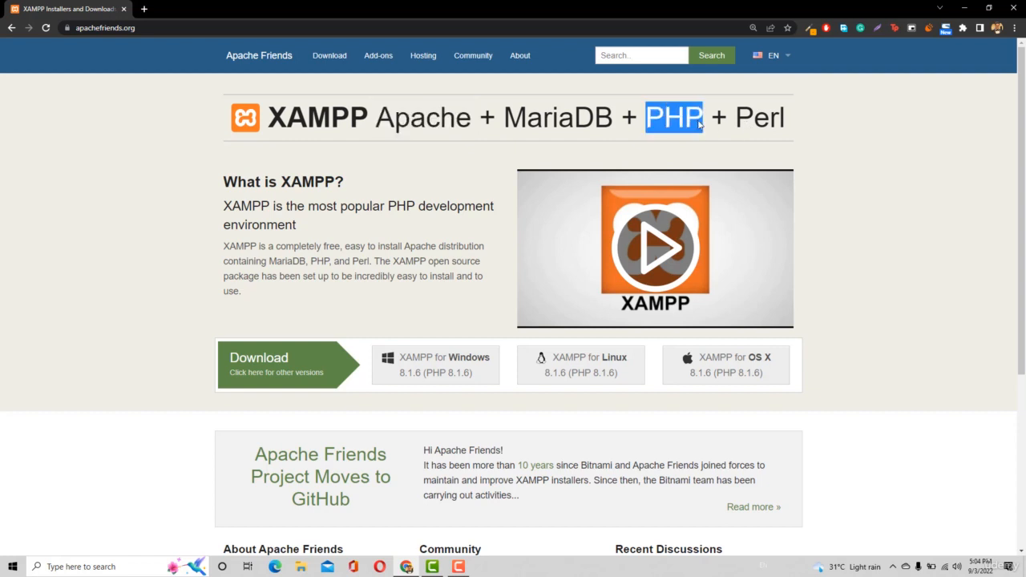
drag(499, 121, 616, 127)
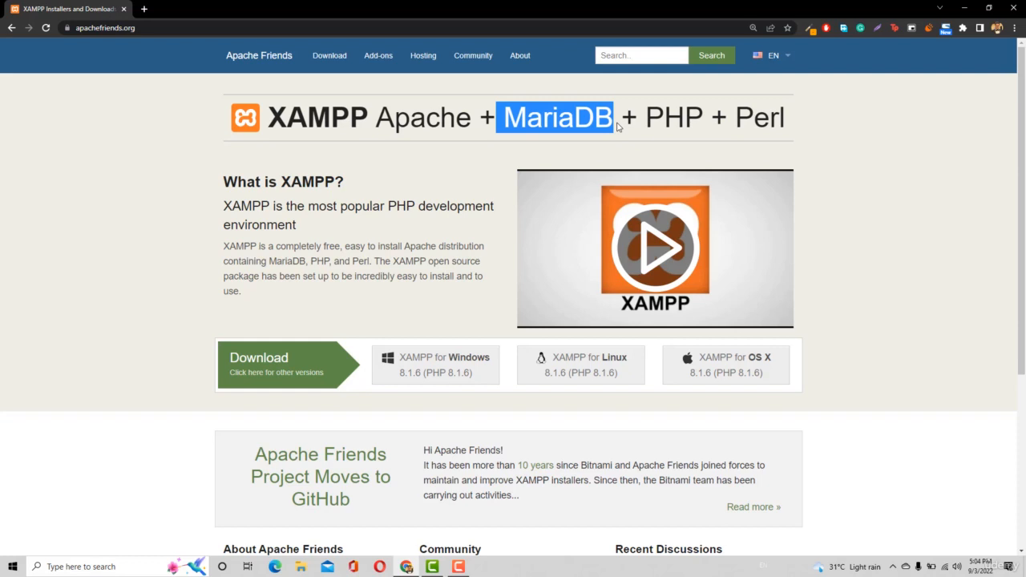
click(296, 176)
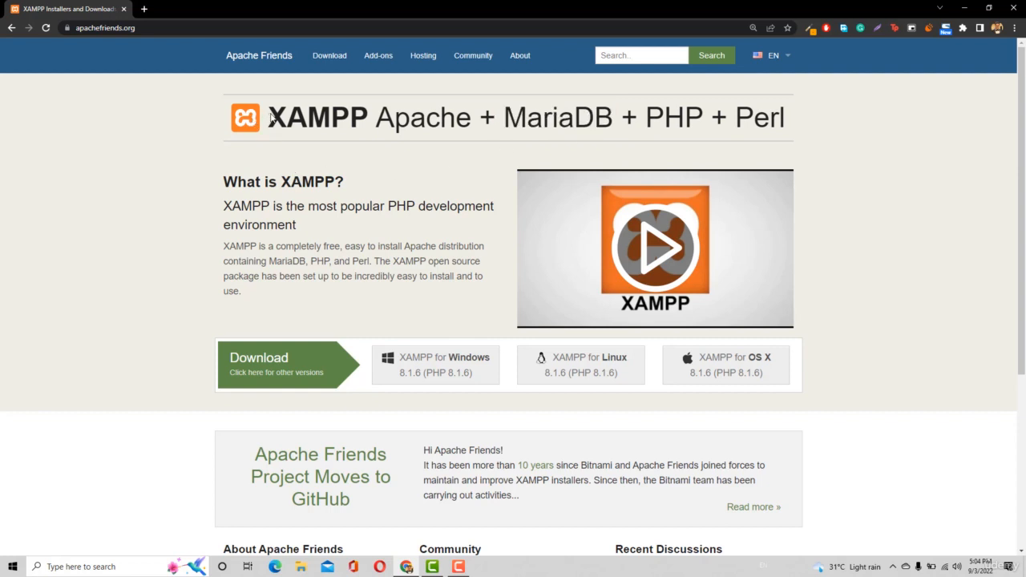
drag(266, 119, 361, 139)
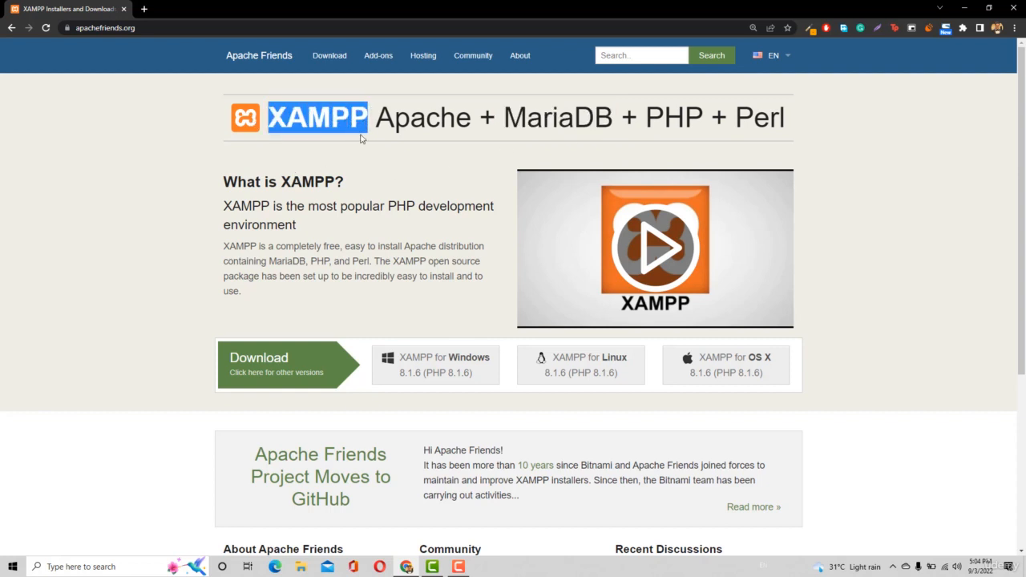
click(359, 157)
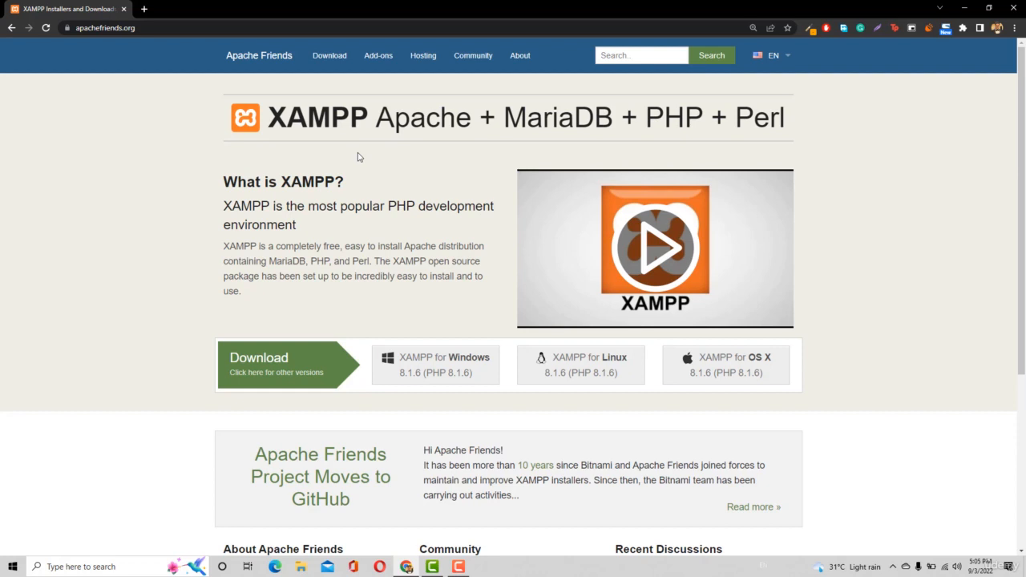
Download XAMPP 8.1.6 for Windows, launch its installer and acknowledge the User Account Control warning
click(431, 358)
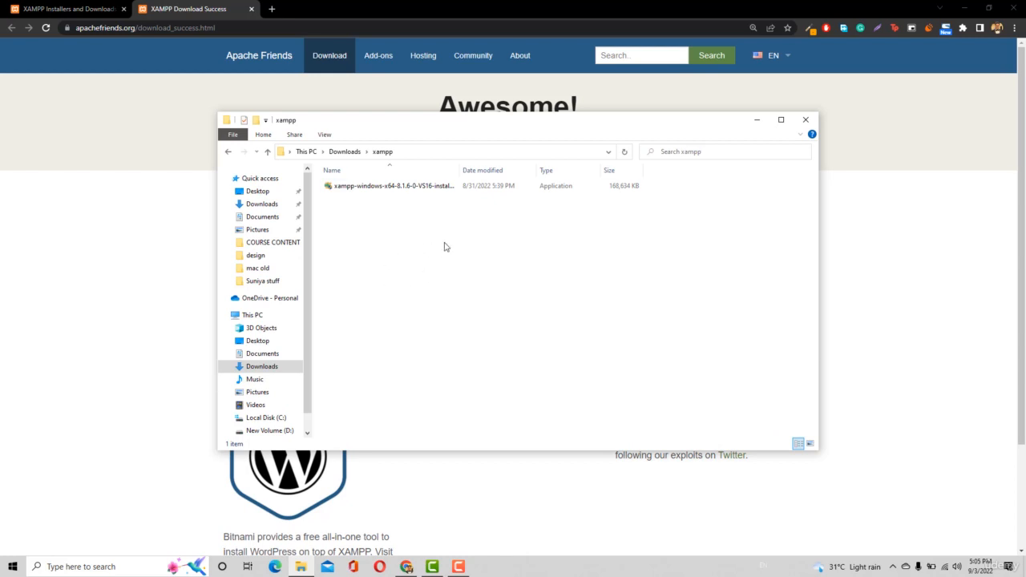
click(408, 191)
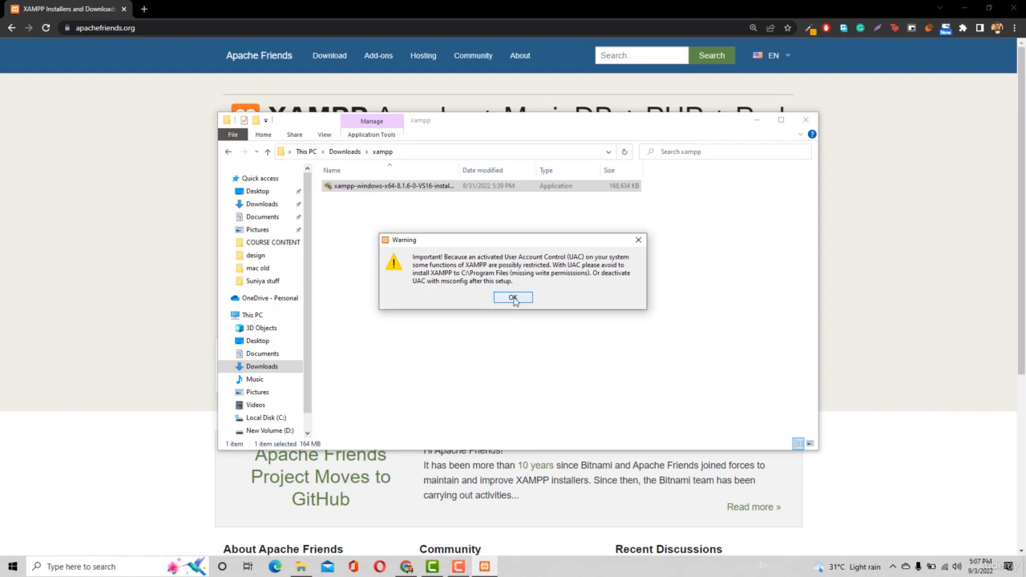
click(513, 298)
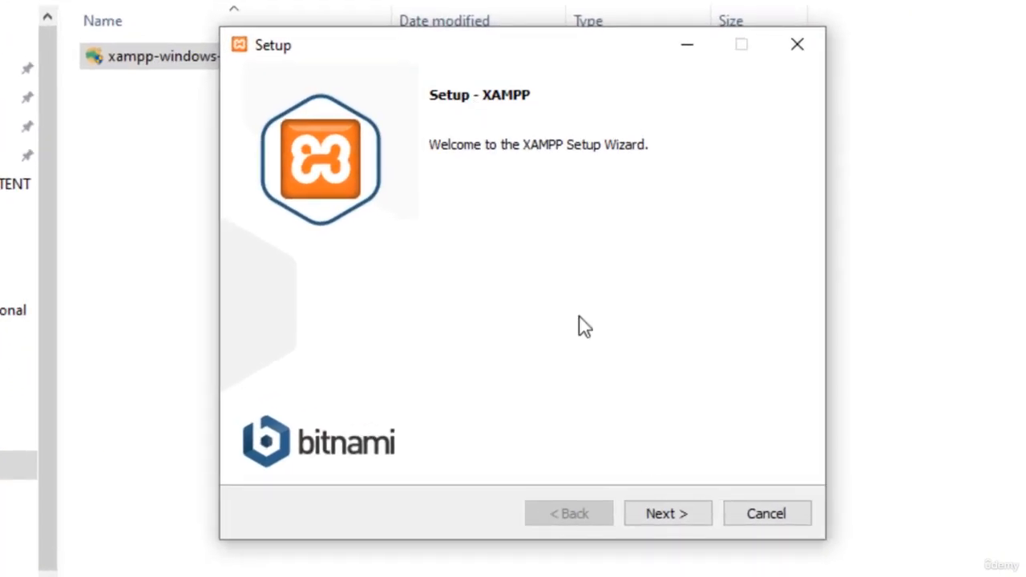
Install XAMPP into C:\xampp, declining the Bitnami information page, and finish setup without starting the Control Panel
click(686, 511)
click(685, 514)
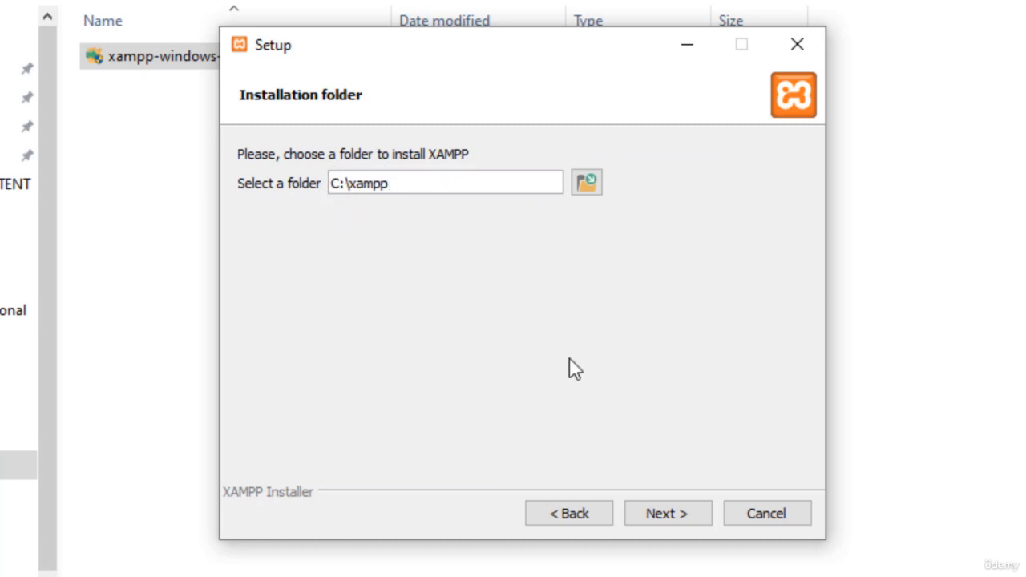
click(667, 506)
click(674, 510)
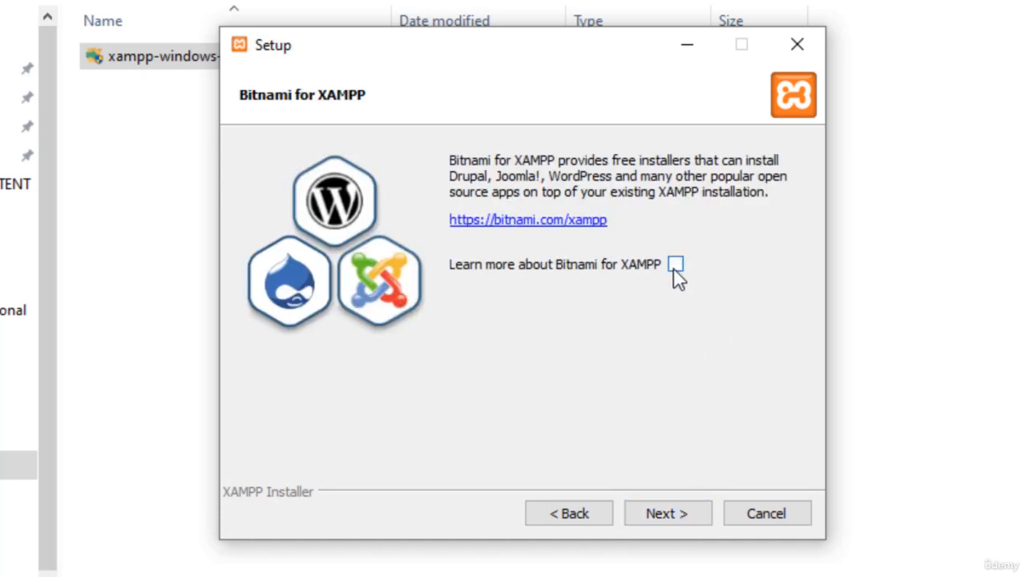
click(670, 514)
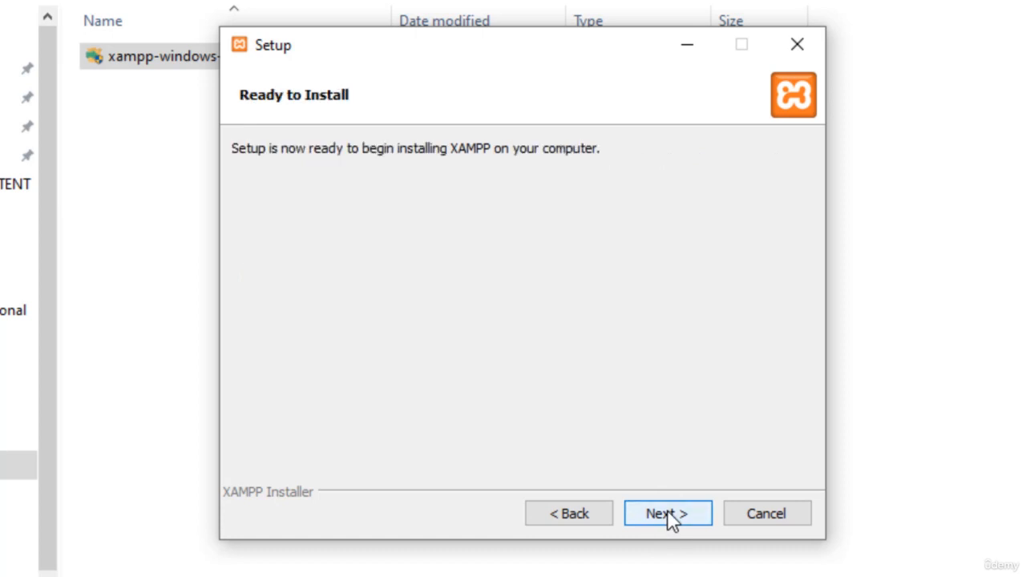
click(671, 514)
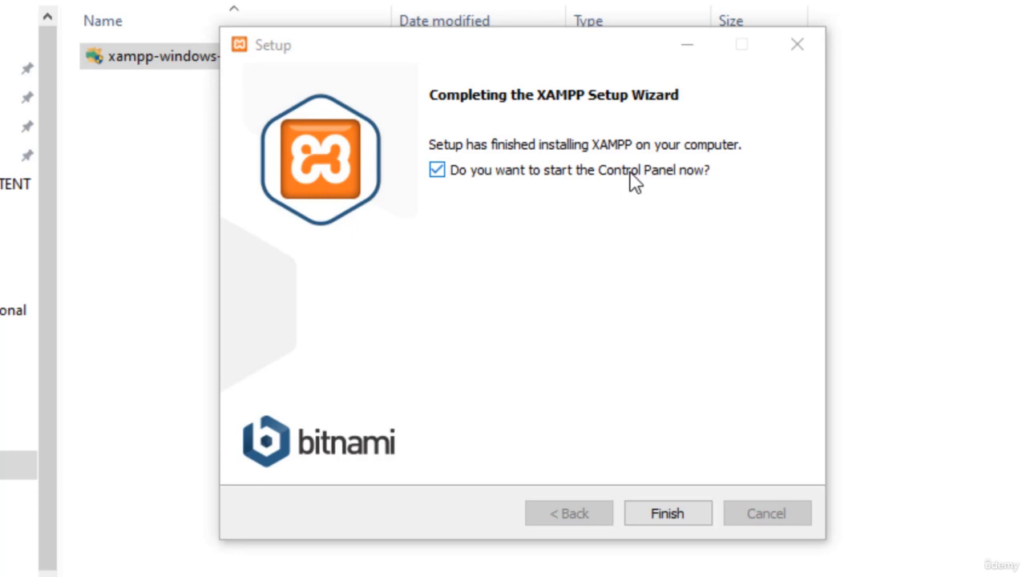
click(555, 182)
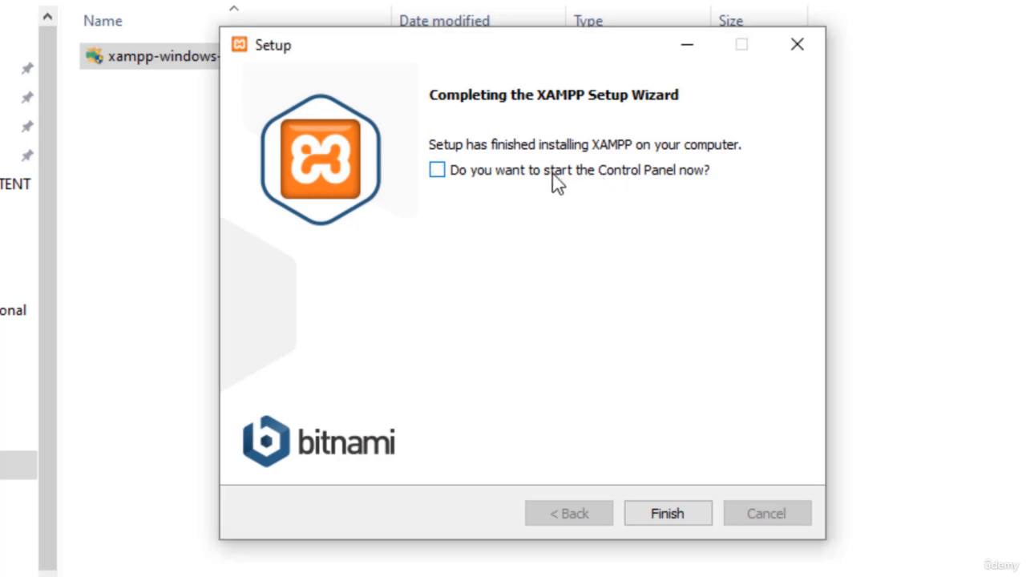
click(662, 513)
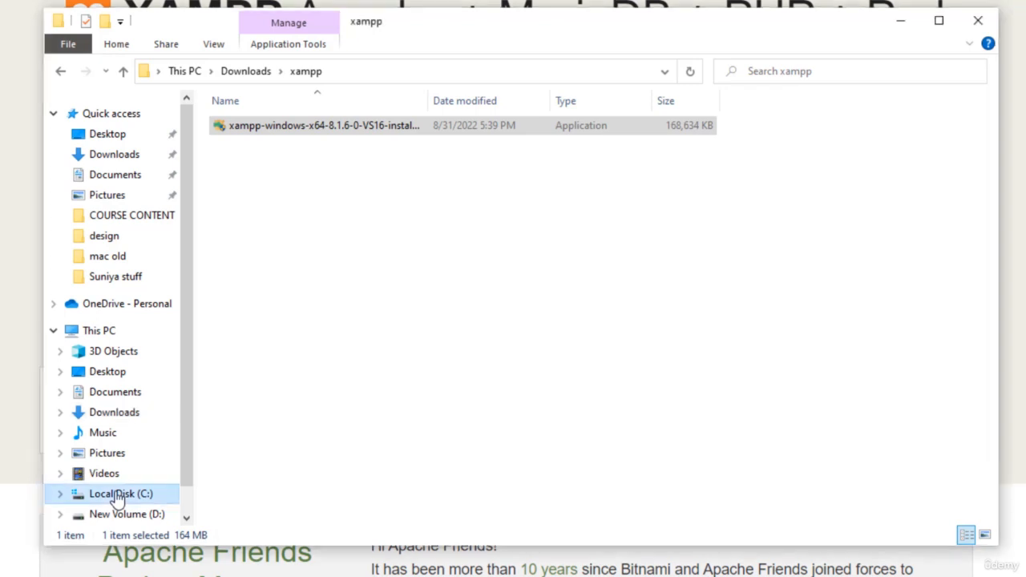
Launch xampp-control.exe from the xampp folder on Local Disk (C:)
click(117, 494)
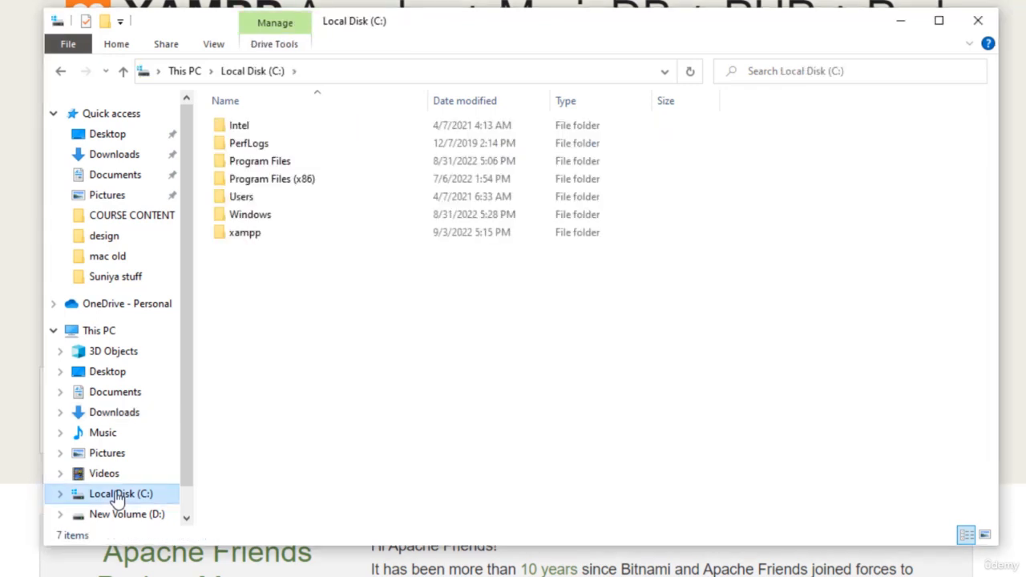
double_click(247, 234)
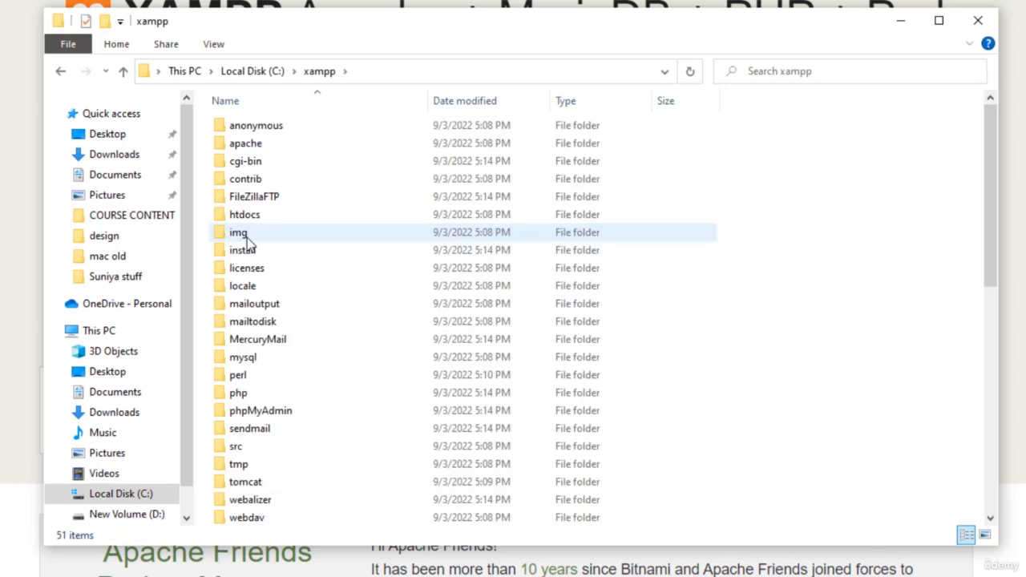
scroll(247, 242, down, 8)
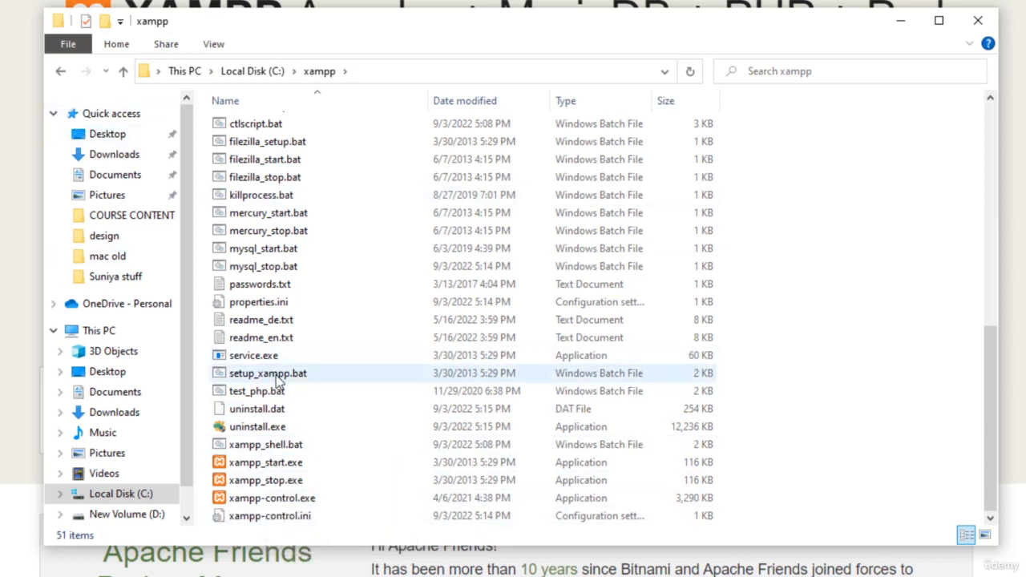
click(273, 499)
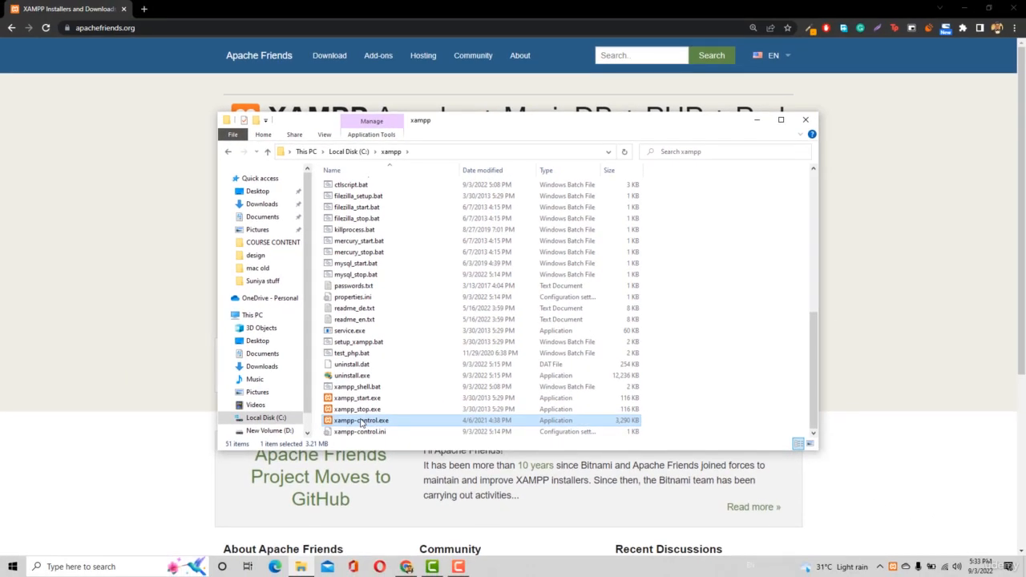
double_click(361, 421)
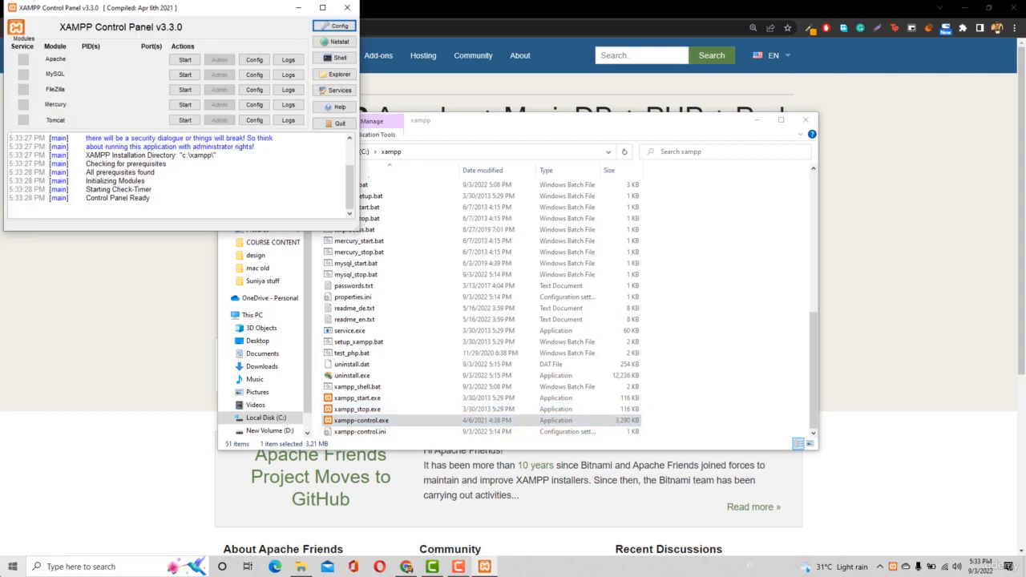
Search Windows for xampp to check the installed entries, and dismiss the search
click(13, 567)
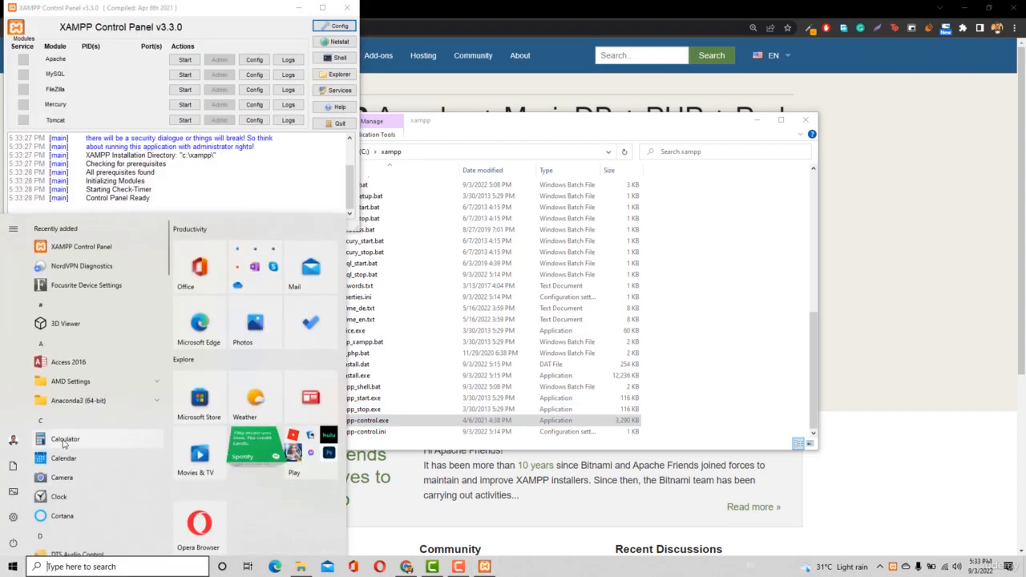
text(xampp)
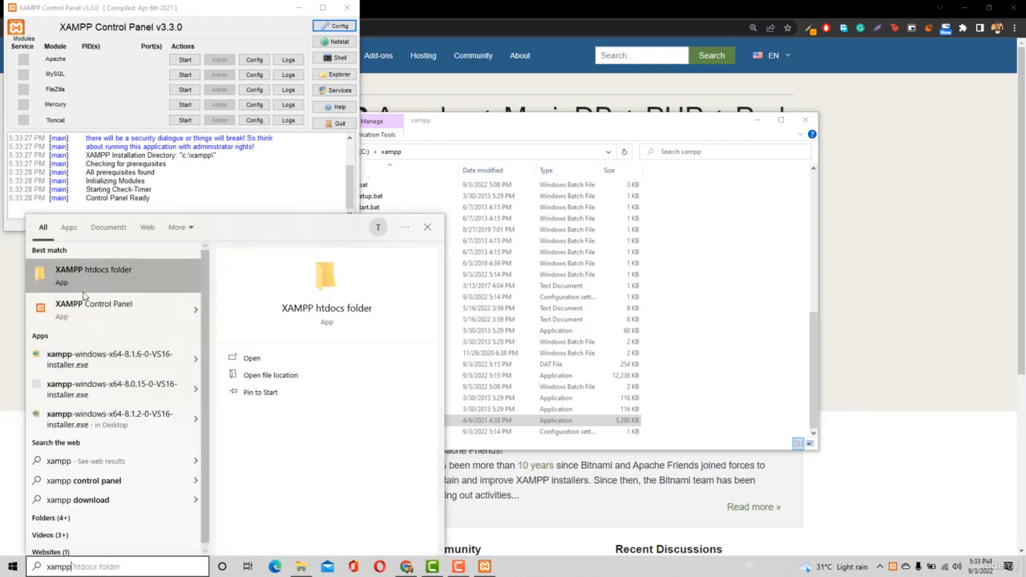
click(17, 568)
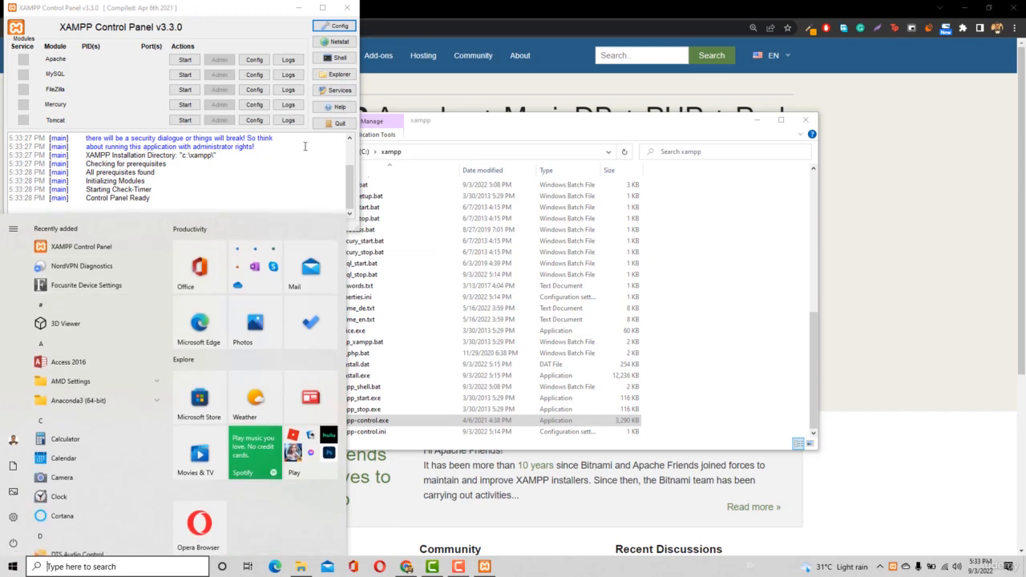
click(294, 157)
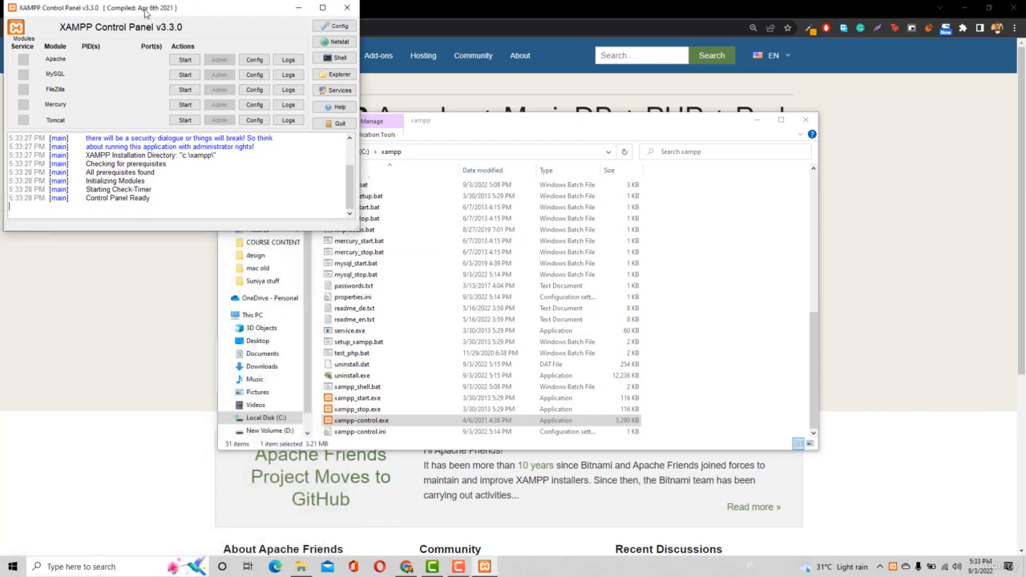
Move the XAMPP Control Panel to the middle of the desktop and start the Apache and MySQL modules
drag(141, 7, 456, 212)
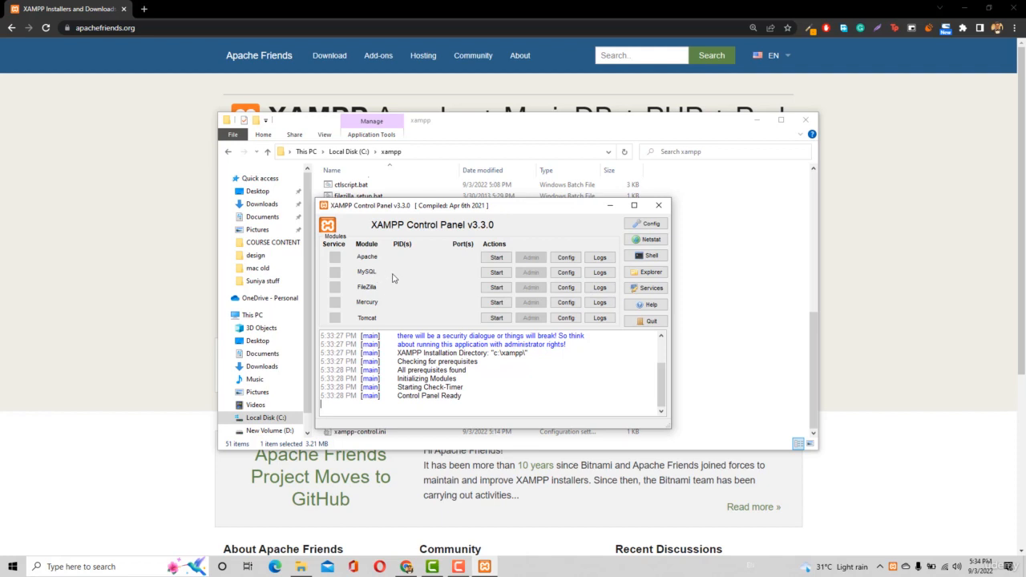
click(490, 261)
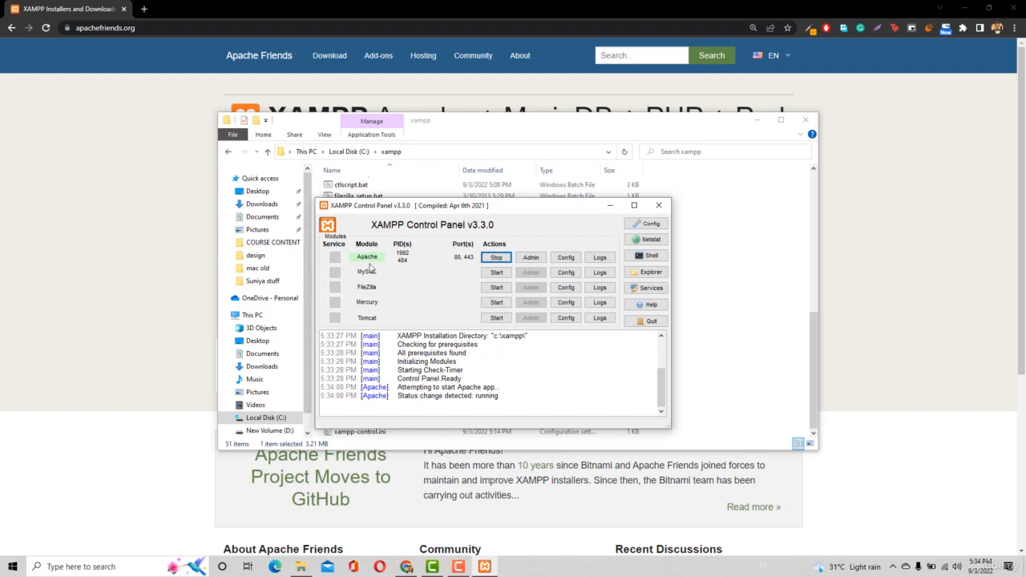
click(500, 273)
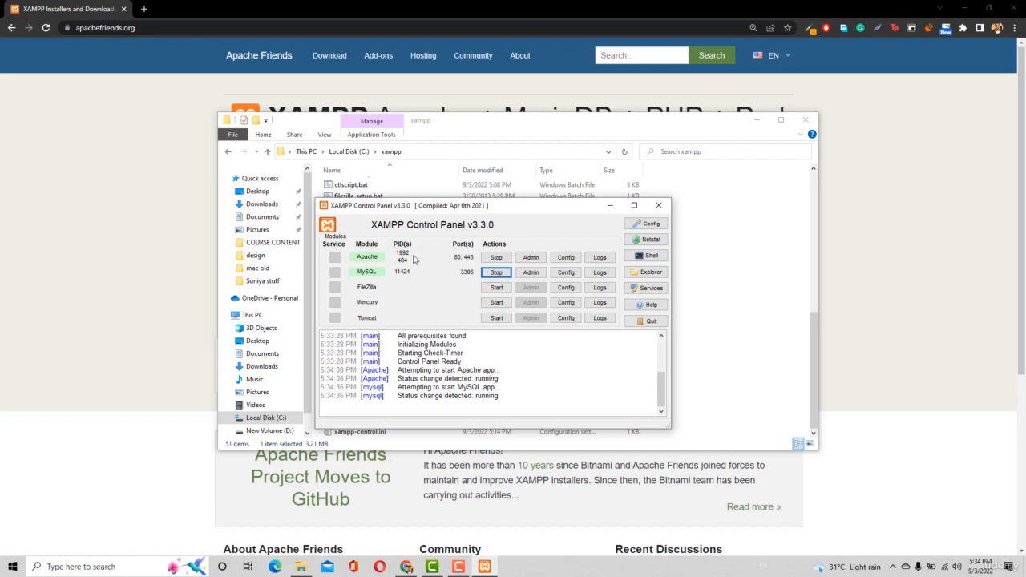
Switch to Chrome, replace the Apache Friends page with a new tab, and open localhost in it
click(144, 9)
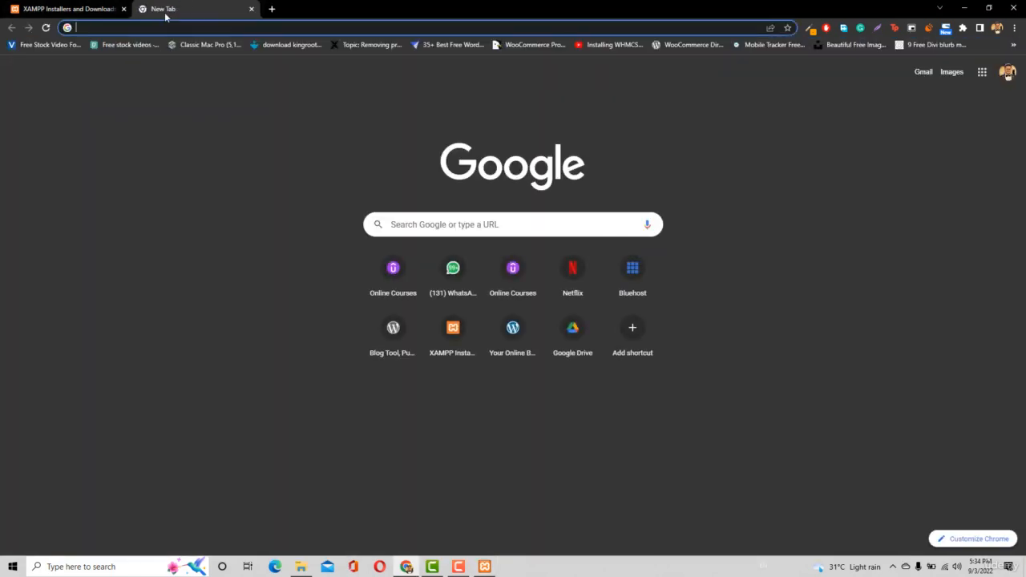
click(124, 9)
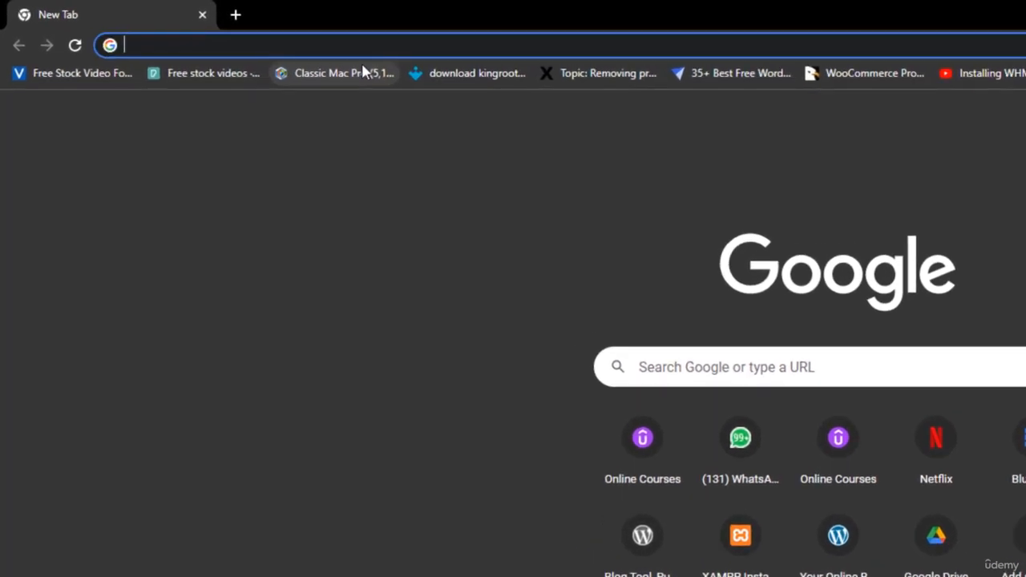
text(lo)
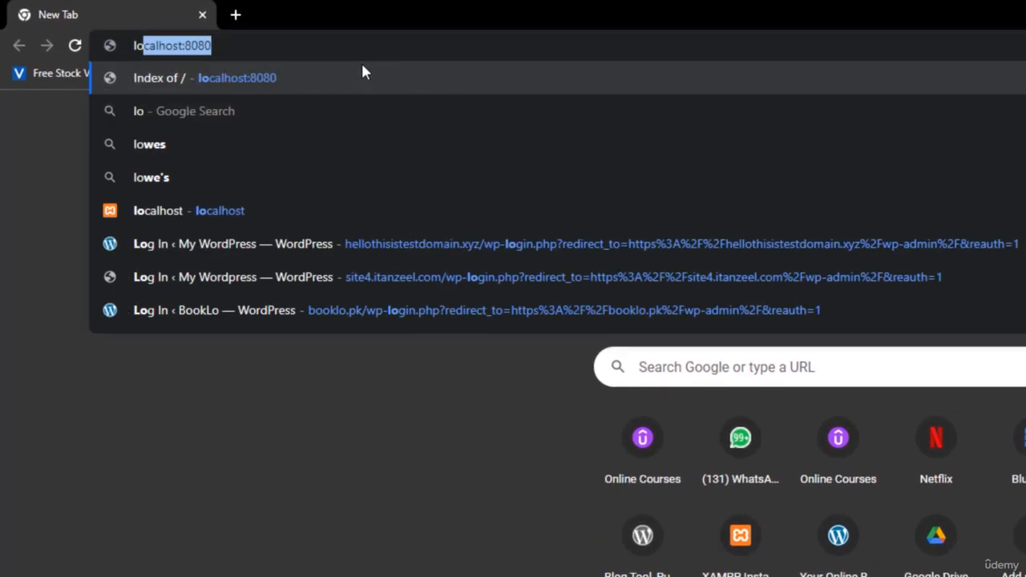
text(calh)
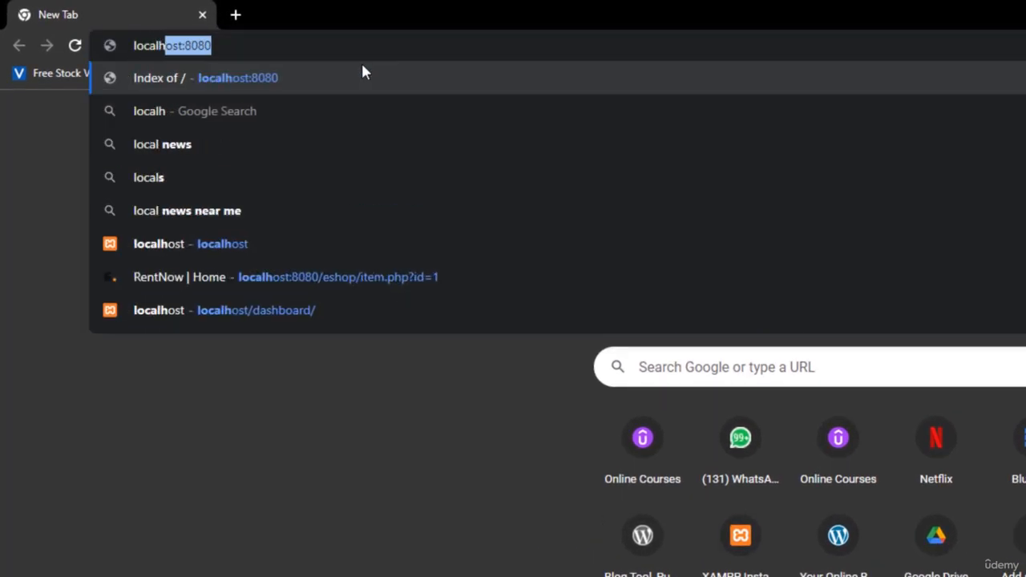
text(ost)
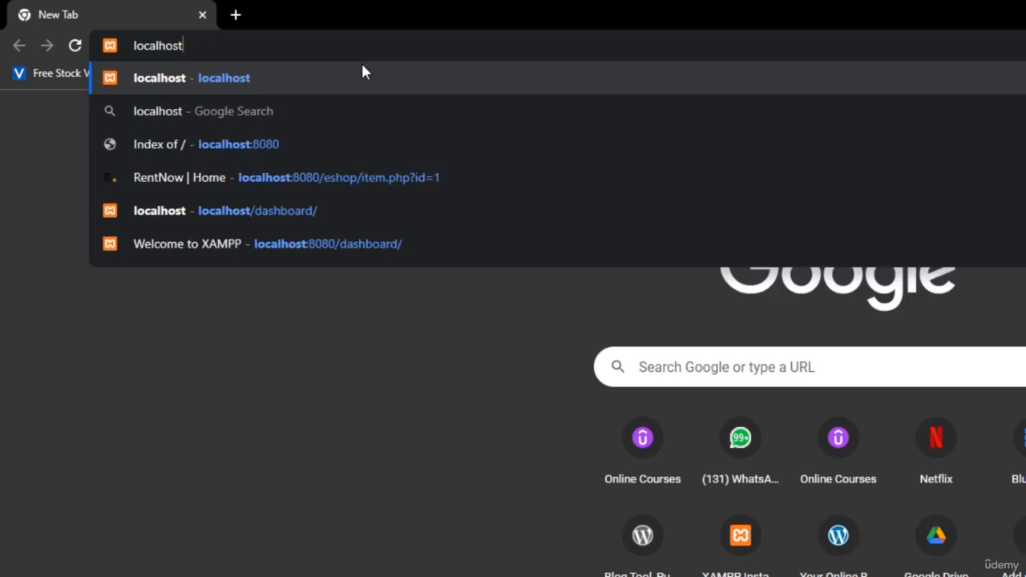
key(Return)
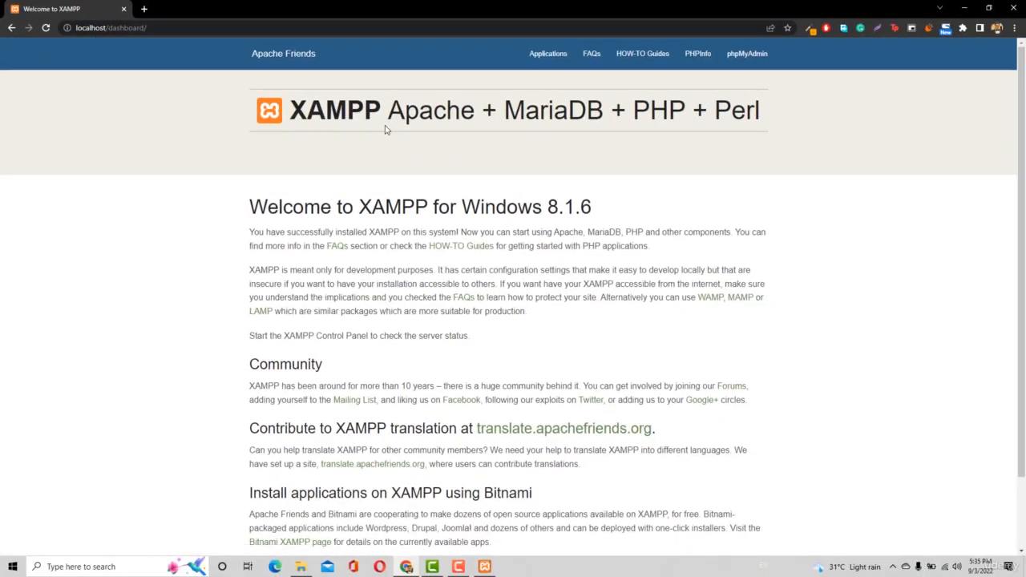
drag(388, 119, 499, 120)
click(547, 166)
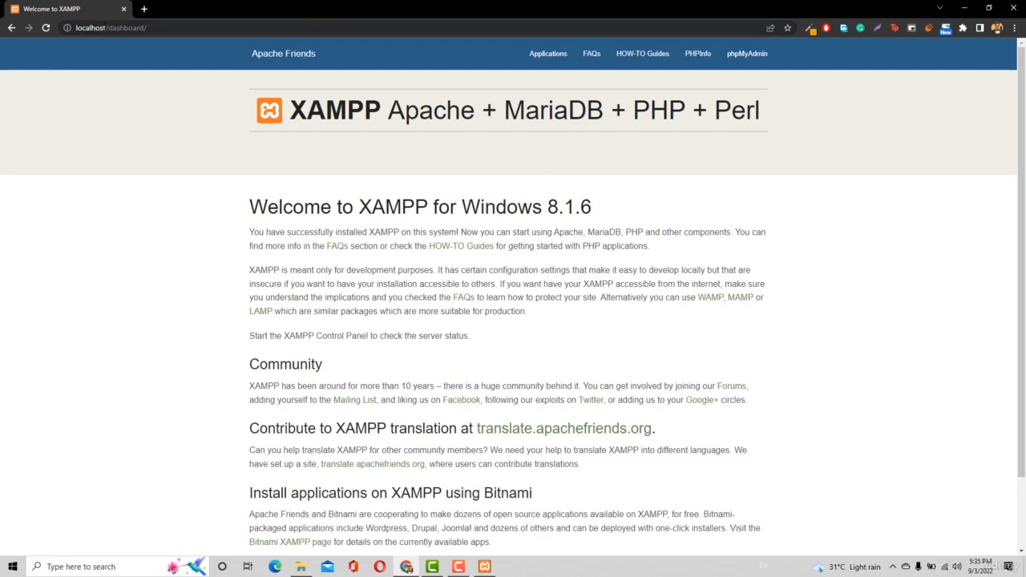
Shorten the address to localhost, and open google.com in a new tab for comparison before closing that tab
drag(105, 28, 147, 27)
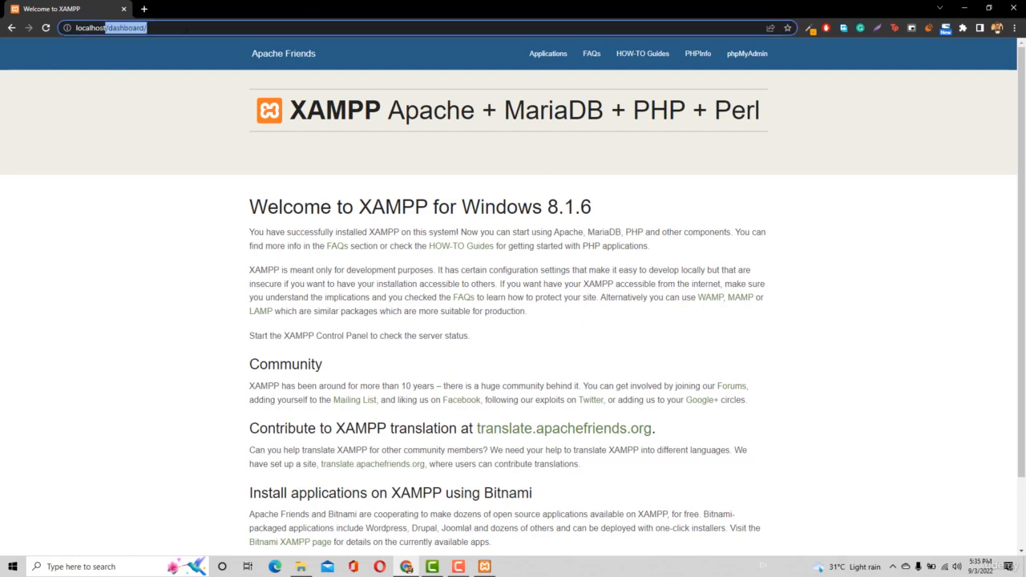
key(BackSpace)
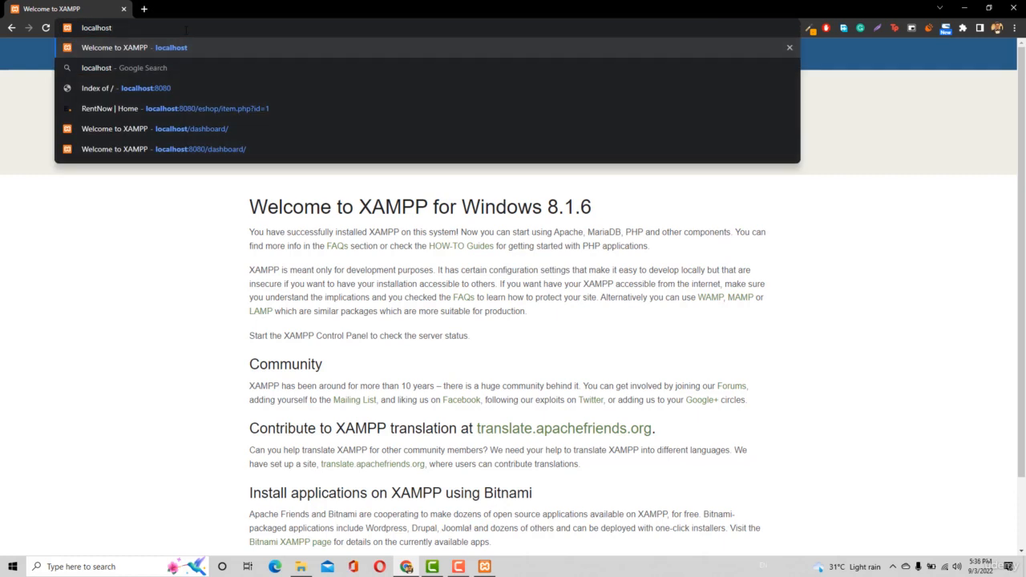
click(143, 9)
text(goo)
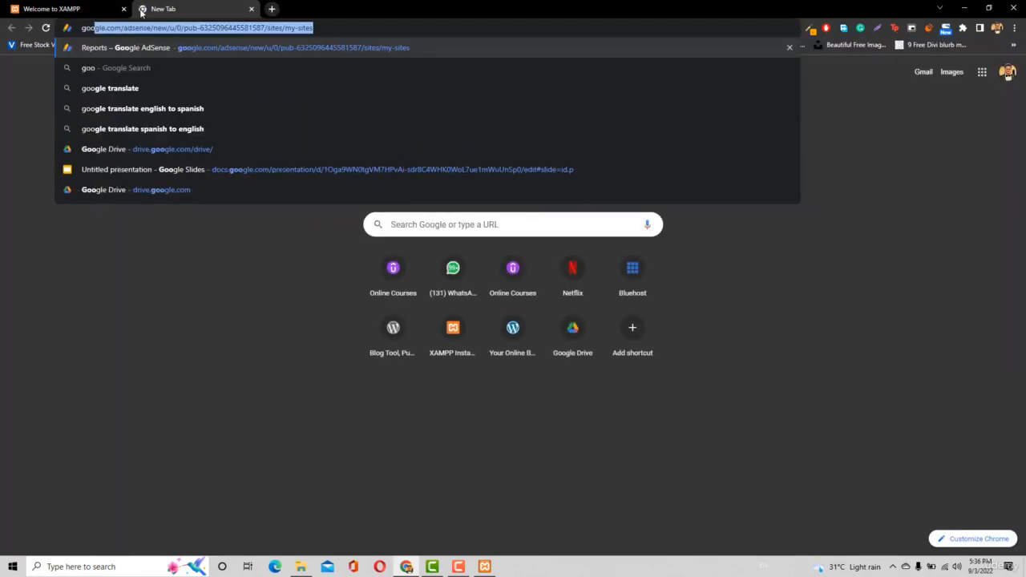
text(gle.com)
key(Return)
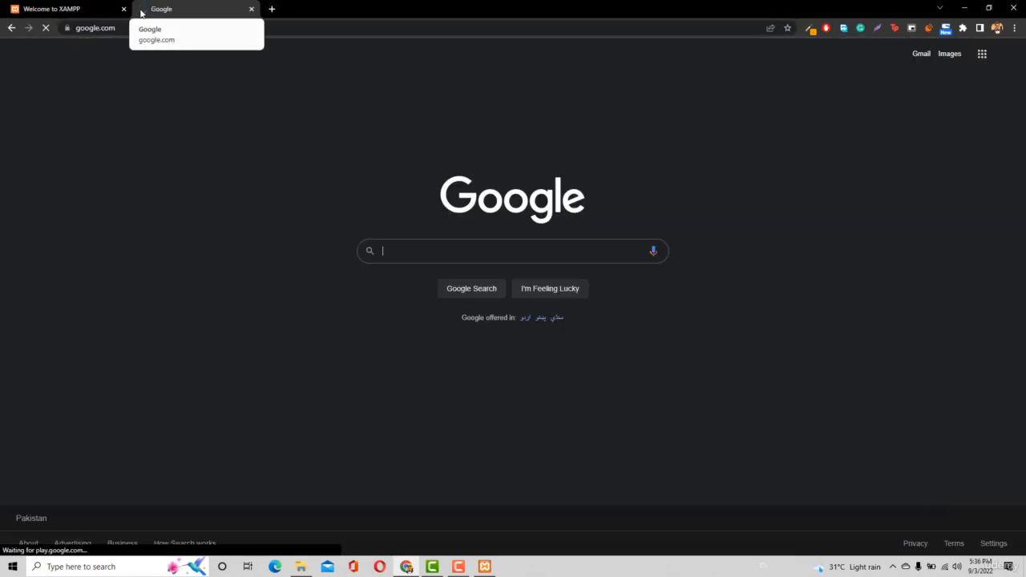
middle_click(165, 14)
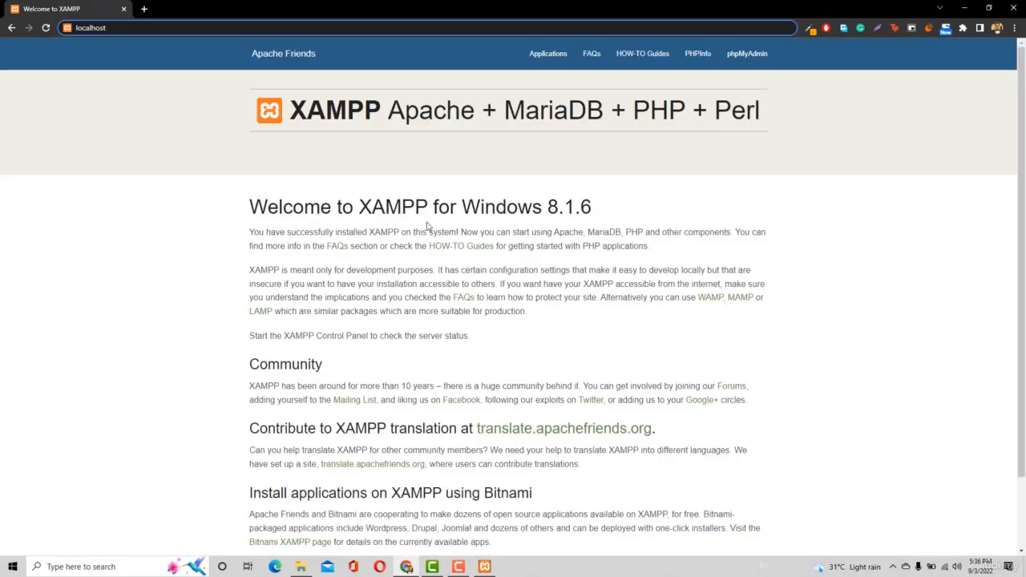
Check the module status in the XAMPP Control Panel and load localhost again in Chrome
click(488, 568)
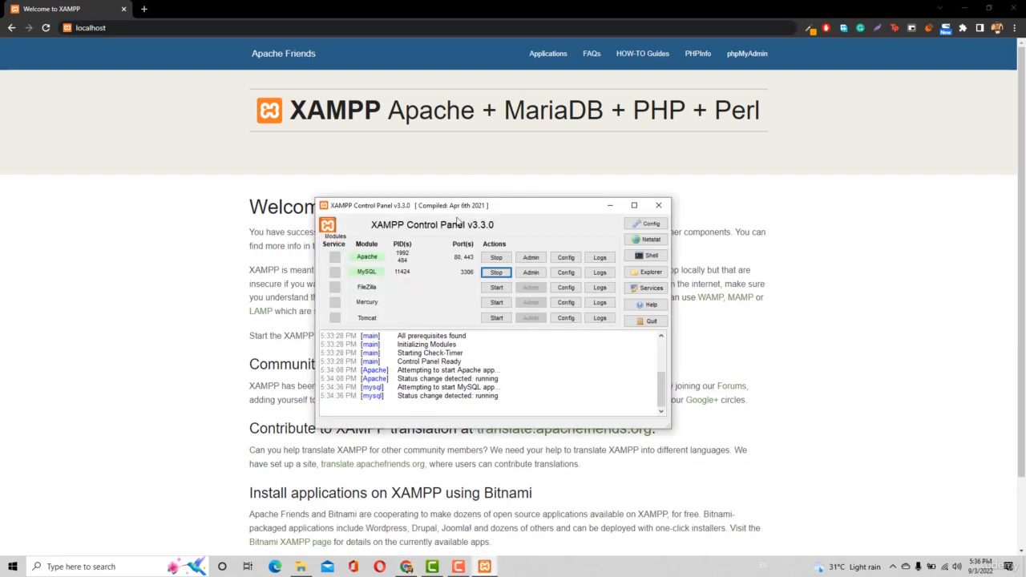
click(107, 28)
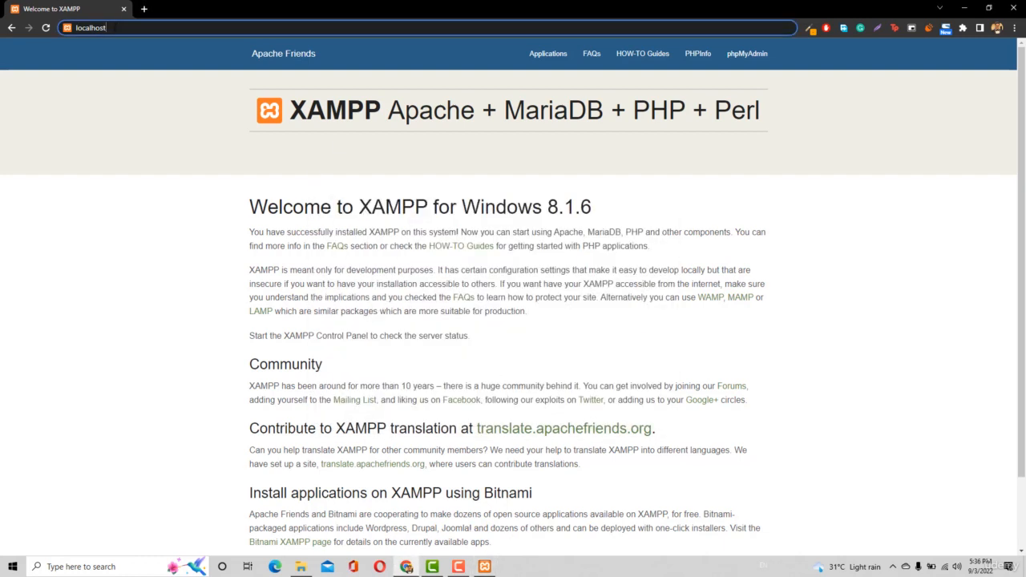
key(Return)
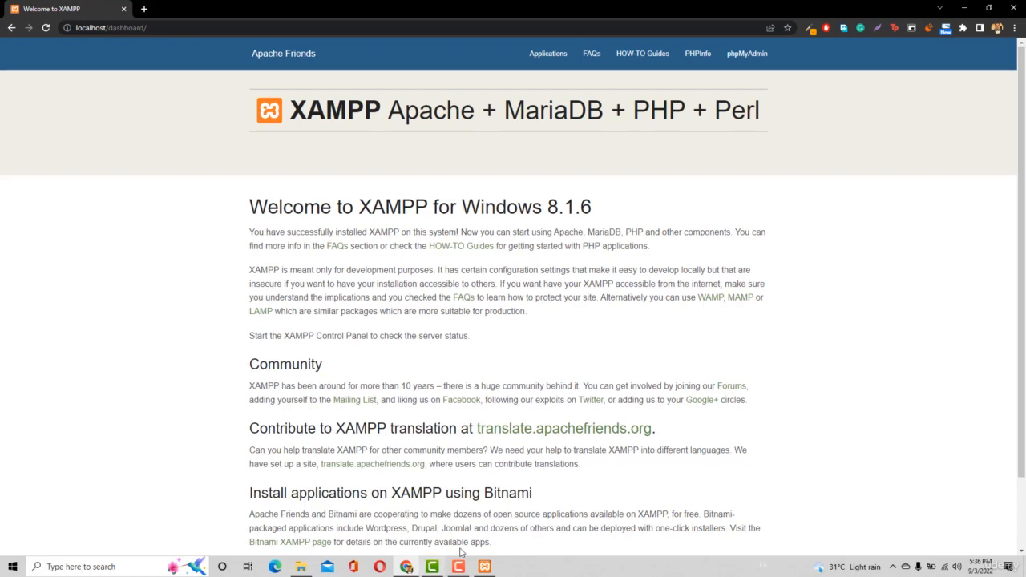
Switch to File Explorer and open the htdocs folder inside xampp on Local Disk (C:)
click(292, 570)
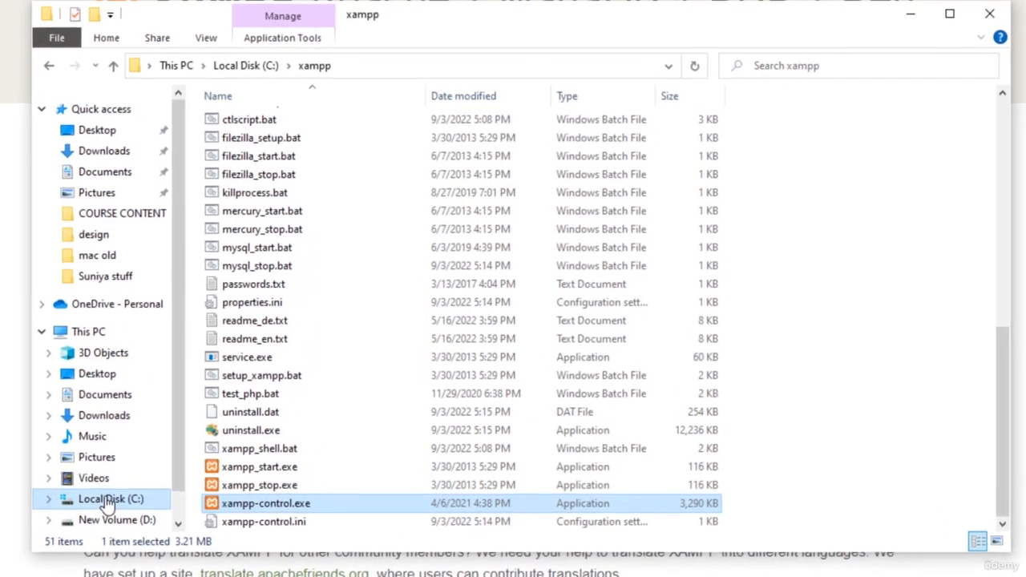
click(110, 500)
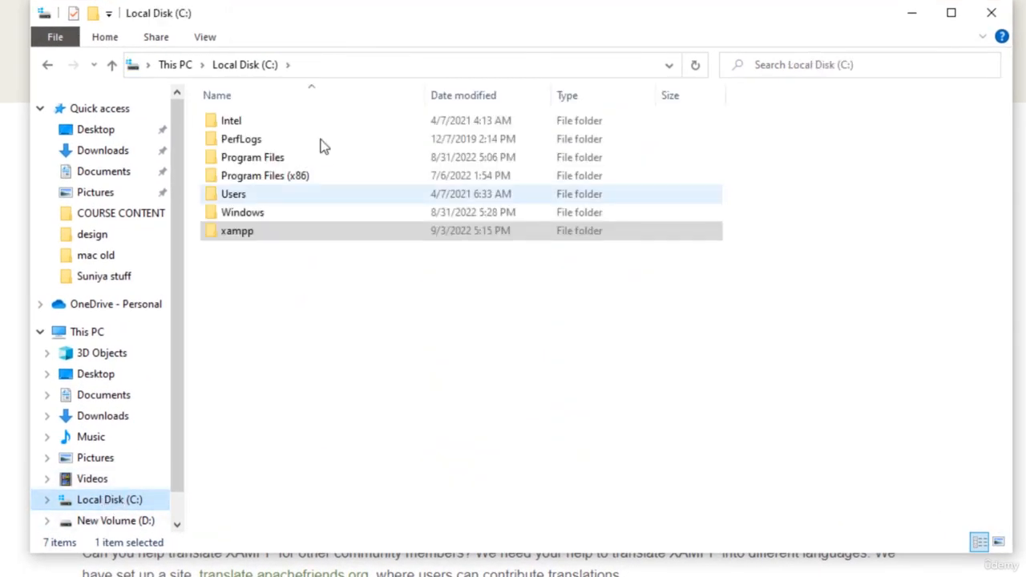
double_click(254, 231)
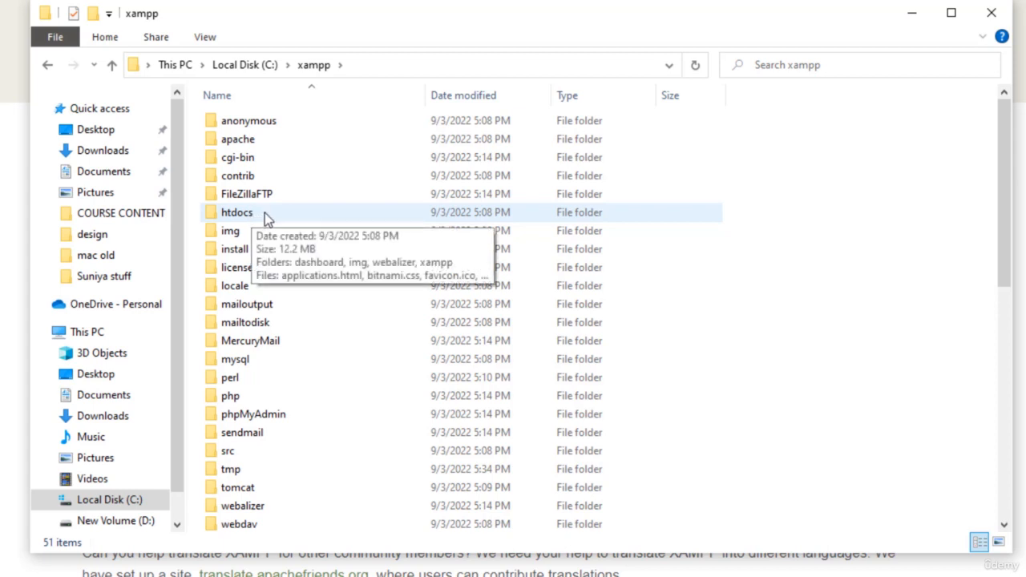
double_click(266, 216)
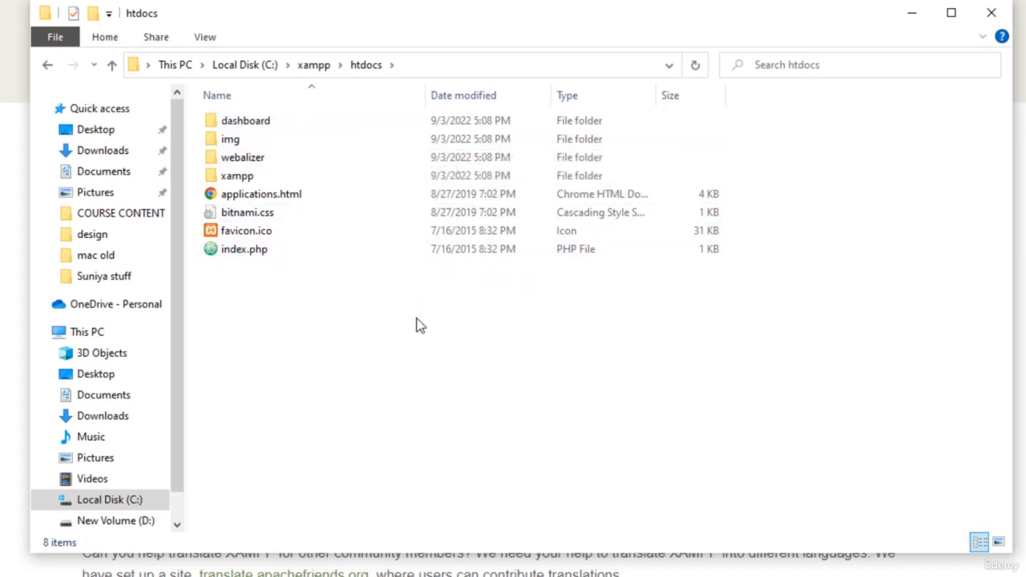
Delete all the default files and folders in the htdocs folder
key(ctrl+a)
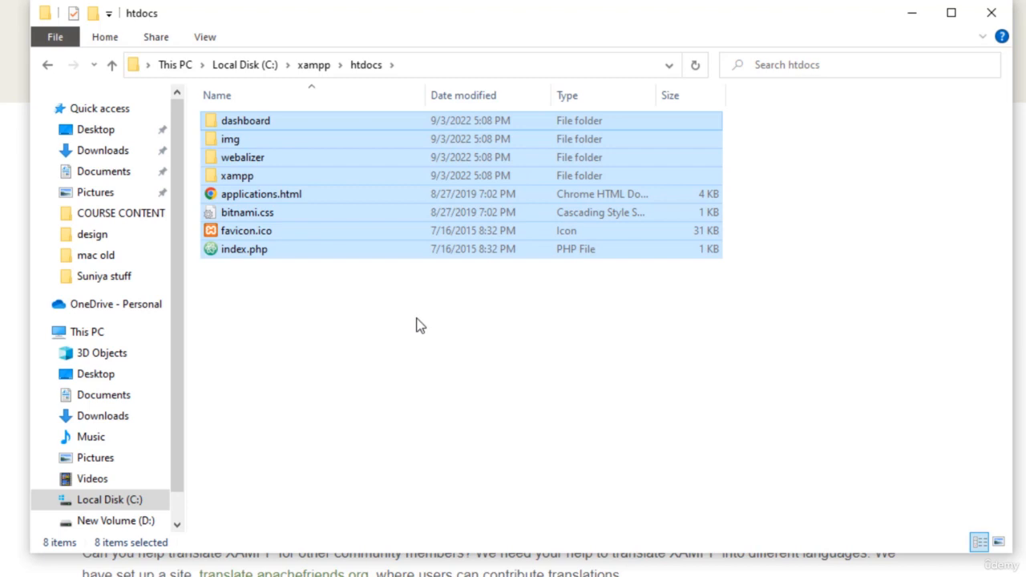
key(shift+Delete)
key(Escape)
key(Delete)
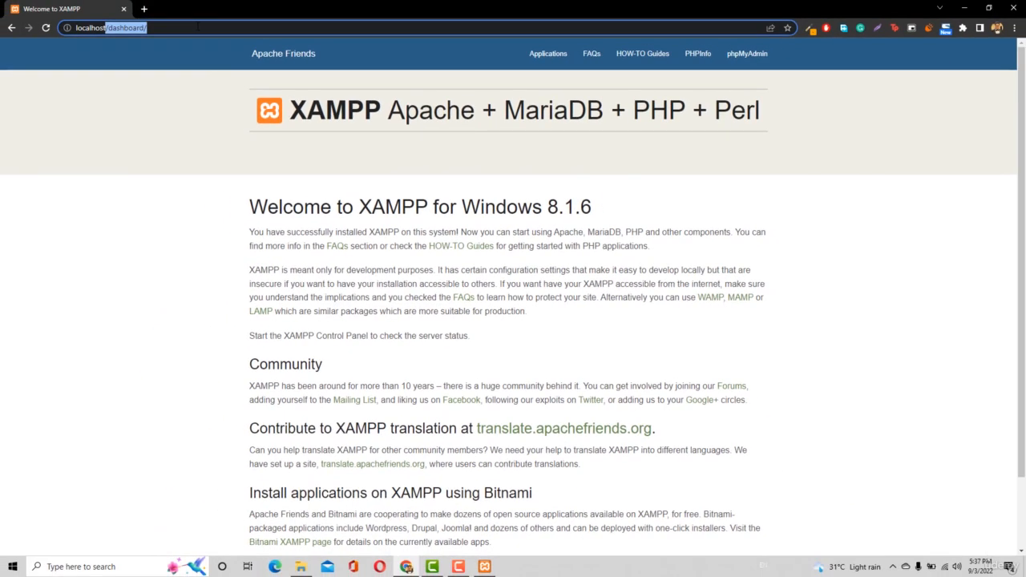
Load localhost without the /dashboard/ path in Chrome, and bring up the htdocs folder to compare
key(BackSpace)
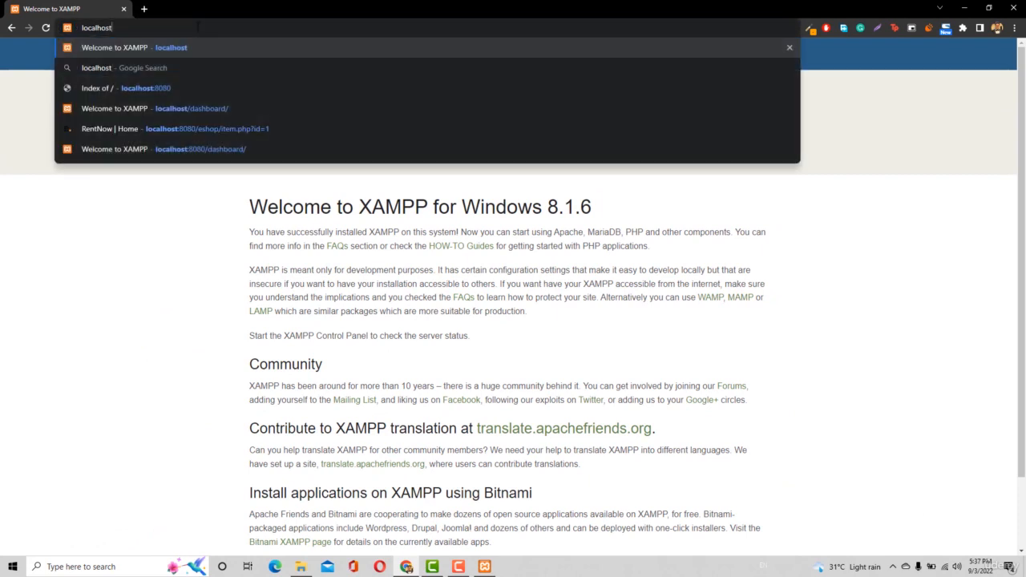
key(Return)
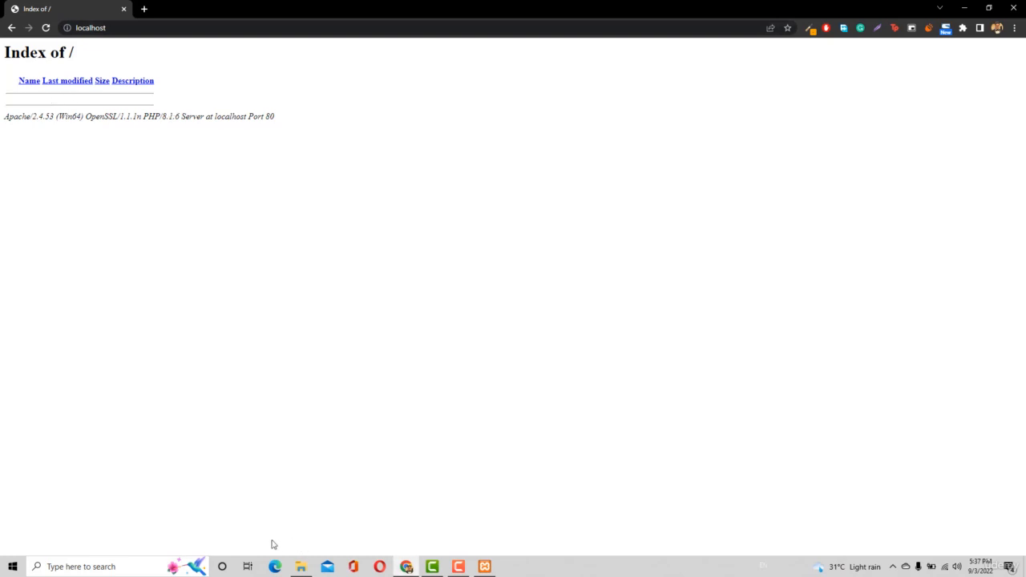
click(300, 567)
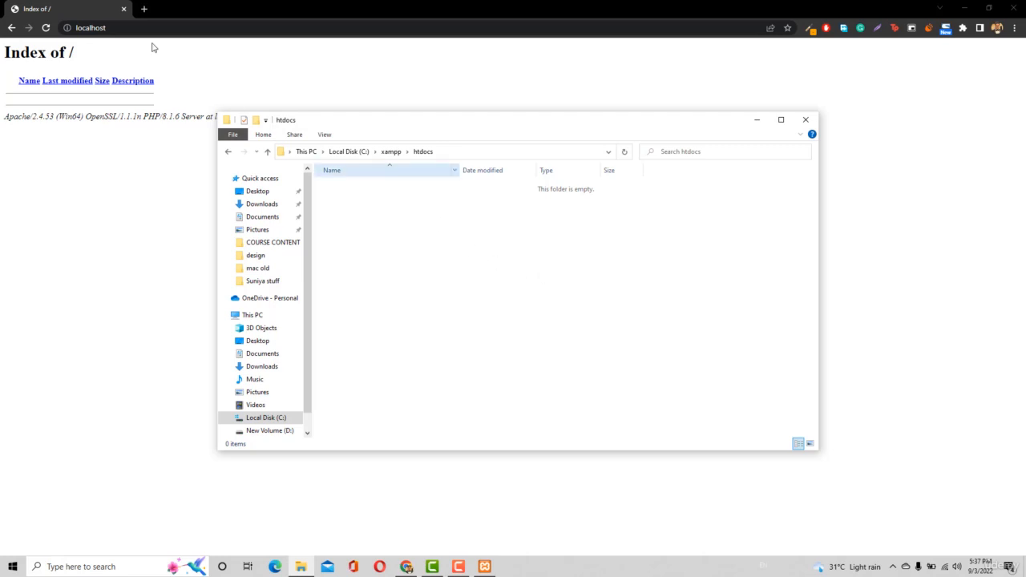
Visit sublimetext.com in a new Chrome tab to view the editor's download page, and close the tab
click(141, 9)
click(141, 8)
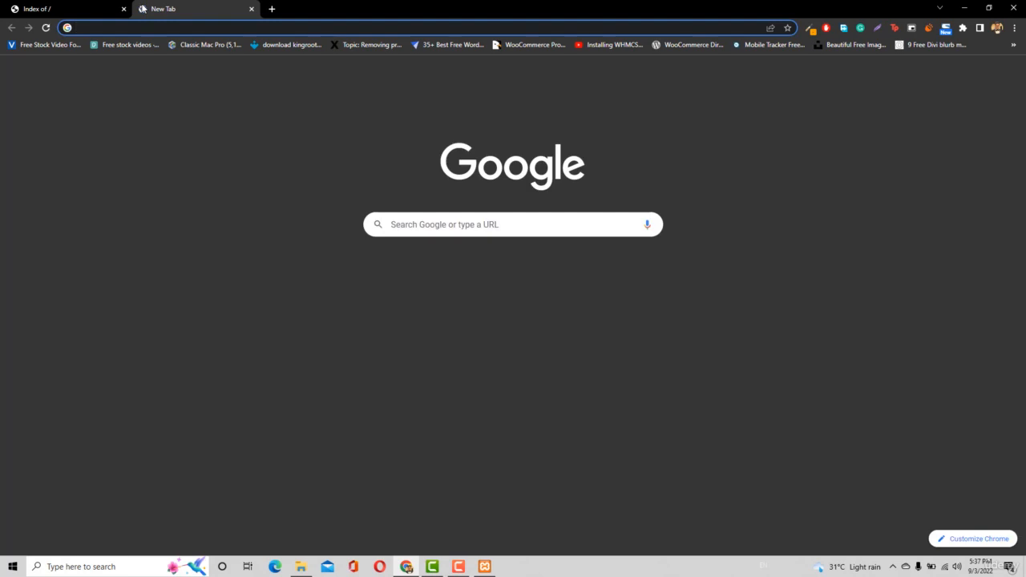
text(sublimetext.com)
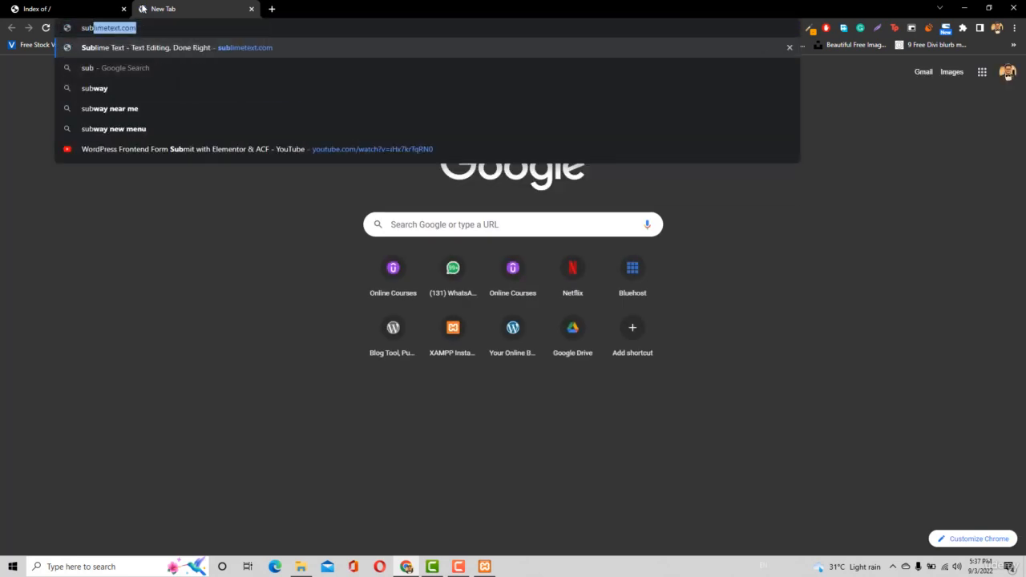
key(Return)
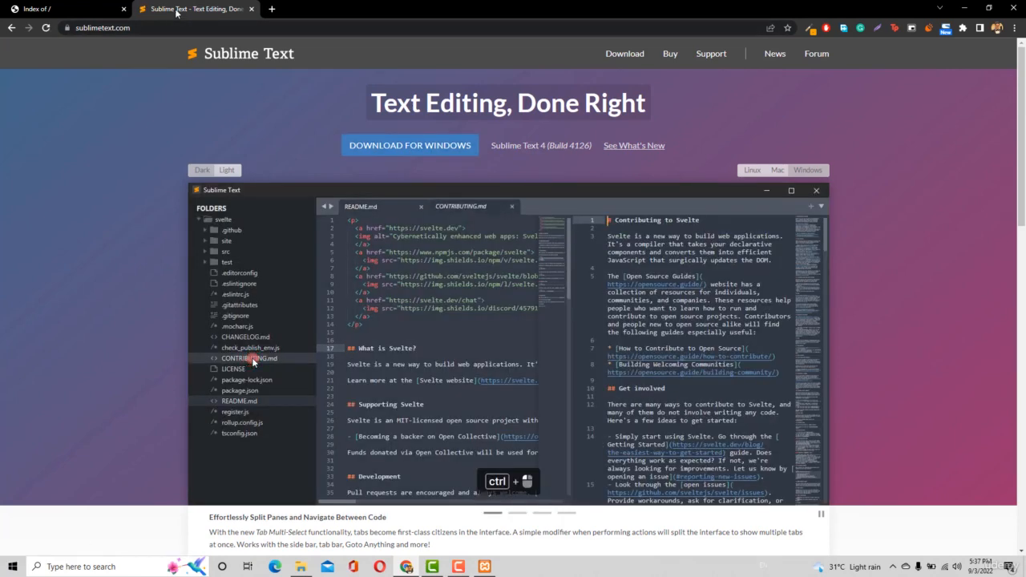
click(251, 9)
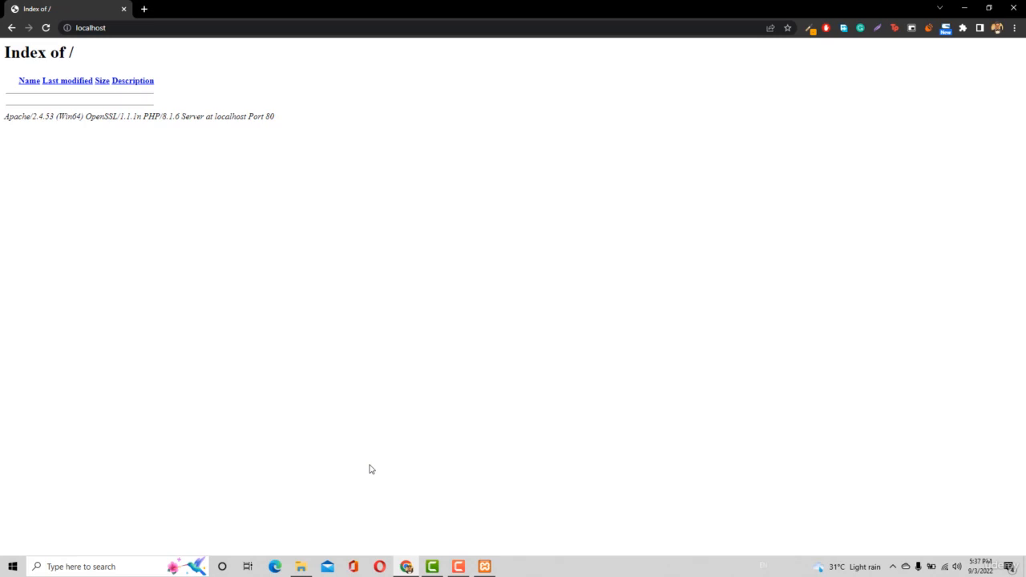
Launch Sublime Text from Windows search, decline the update, and move its window away from the screen corner
click(86, 567)
text(sub)
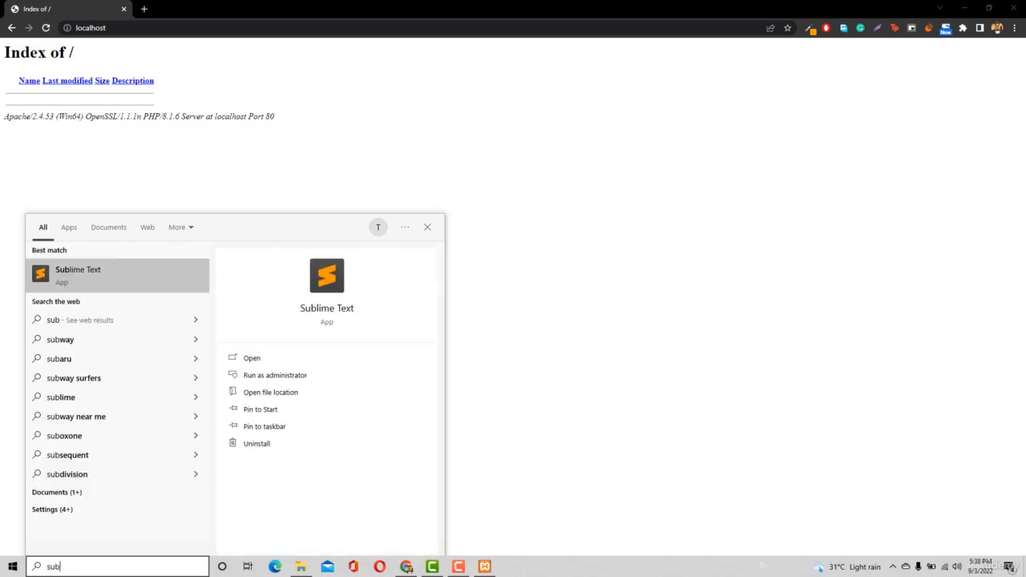
key(Return)
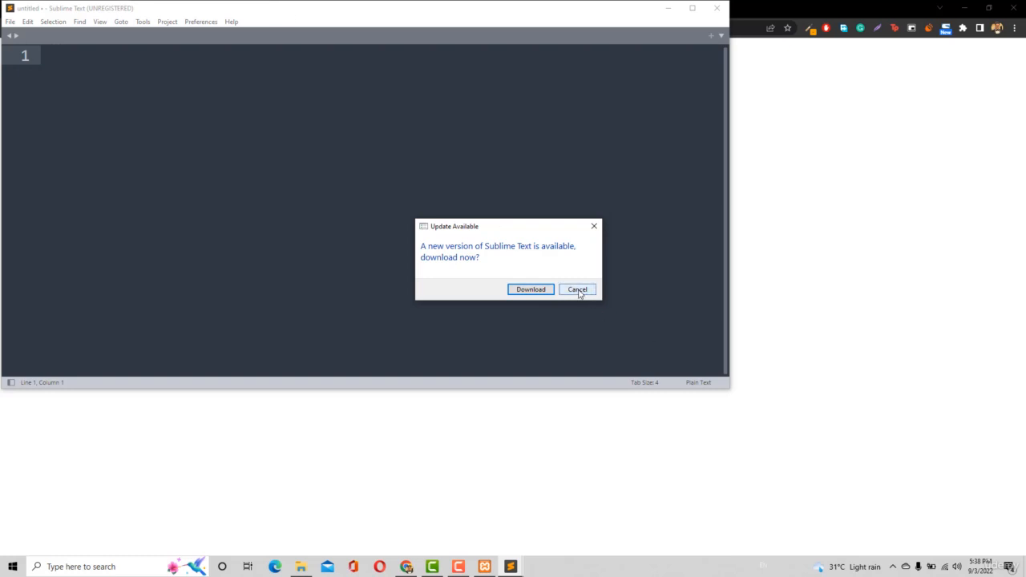
click(579, 290)
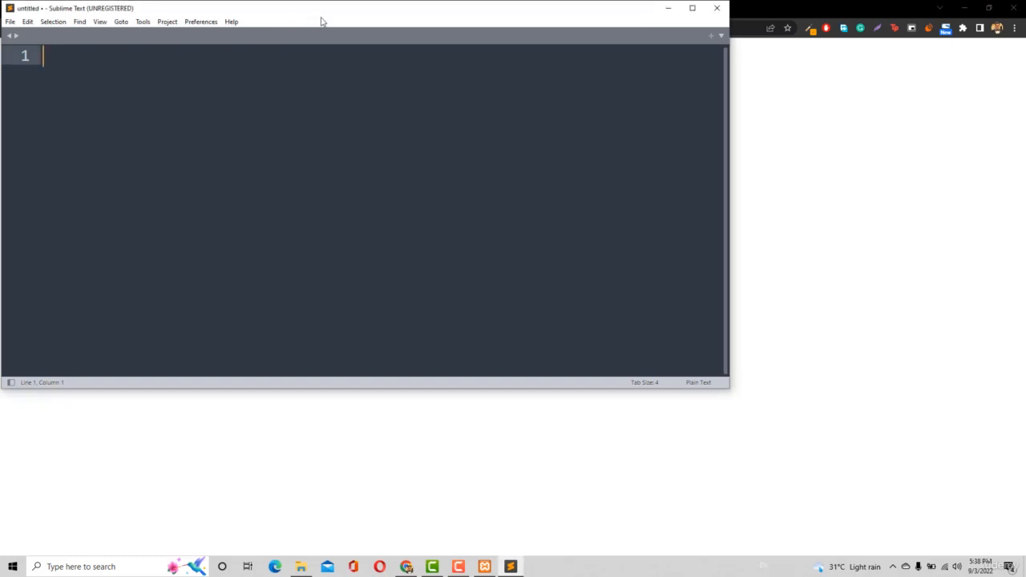
drag(310, 13, 409, 91)
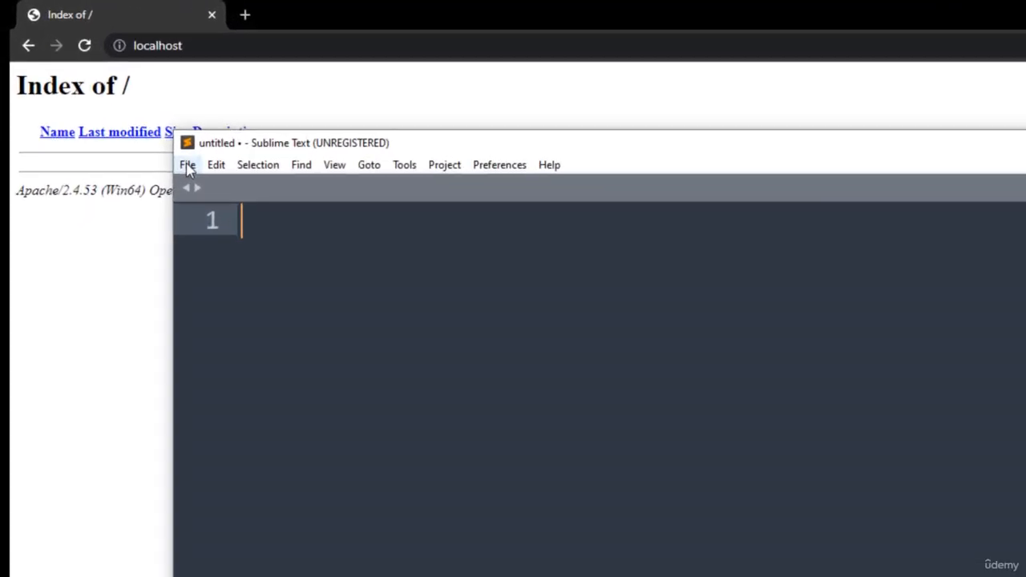
Create a new file in Sublime Text and save it as file.php in C:\xampp\htdocs
click(188, 165)
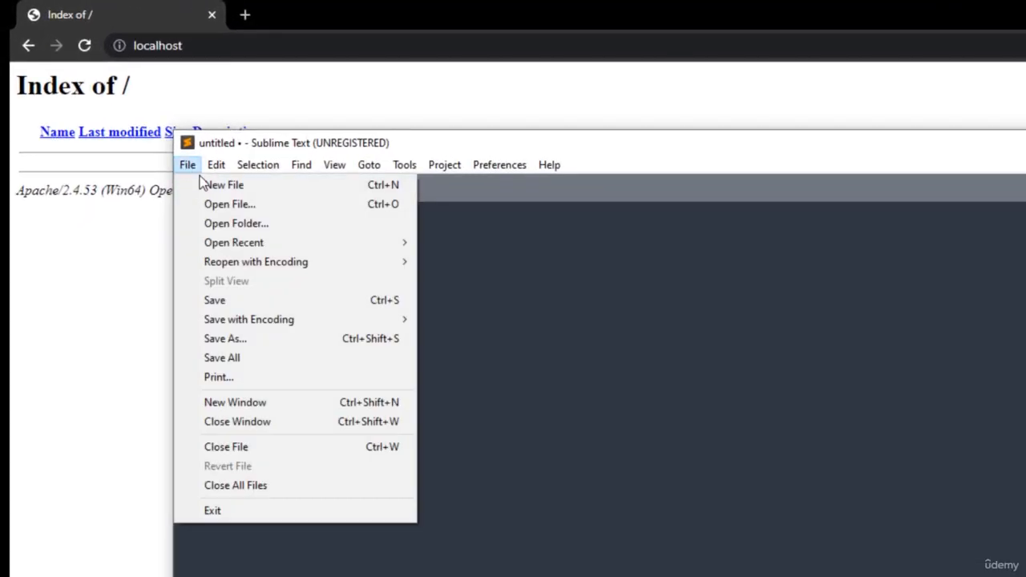
click(206, 187)
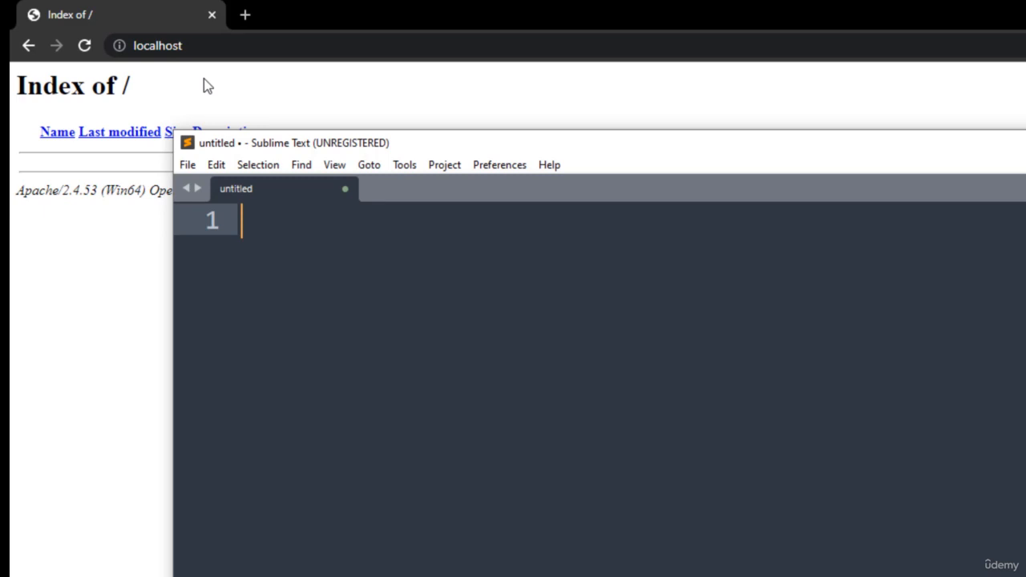
click(188, 165)
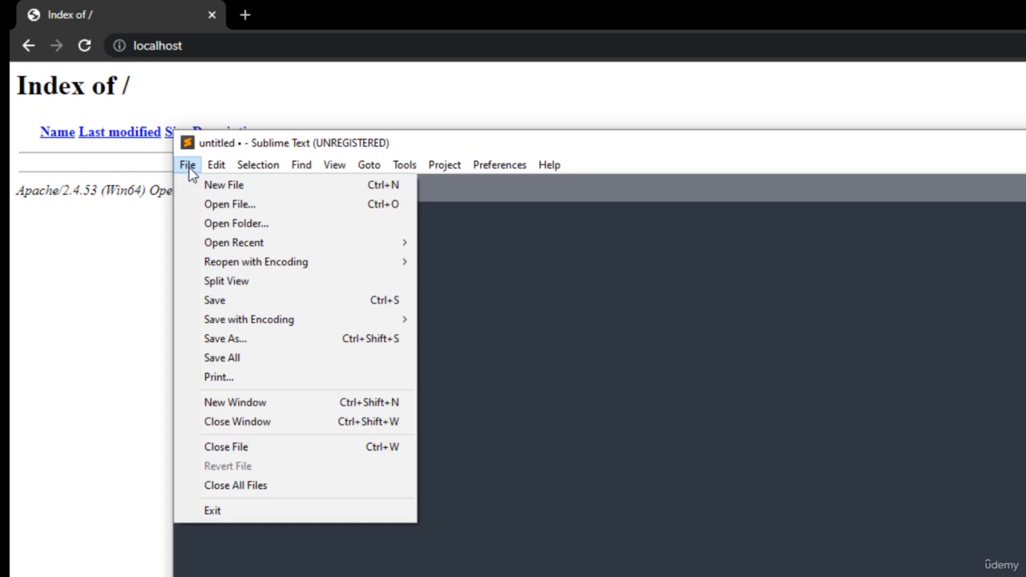
click(240, 302)
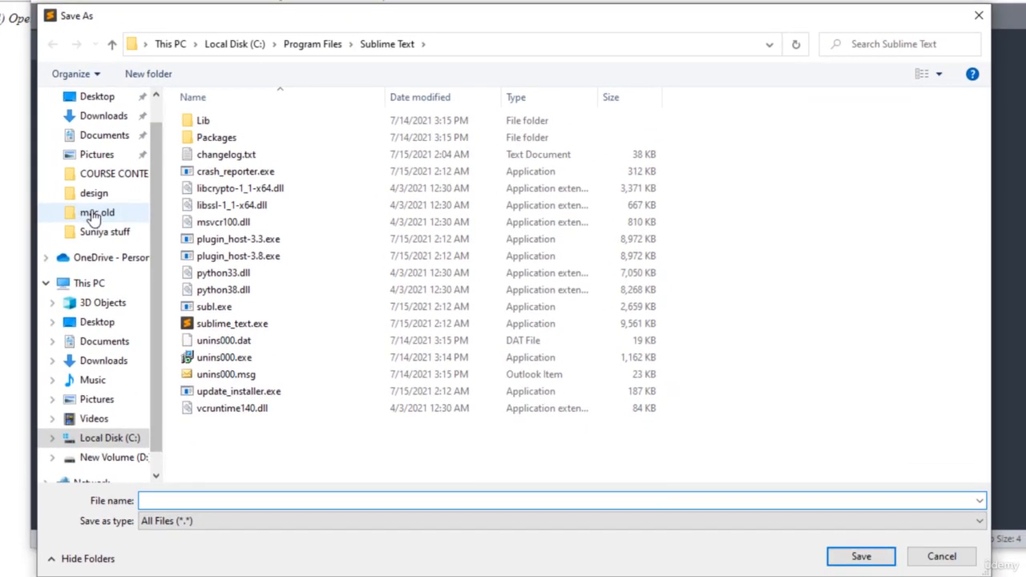
click(154, 543)
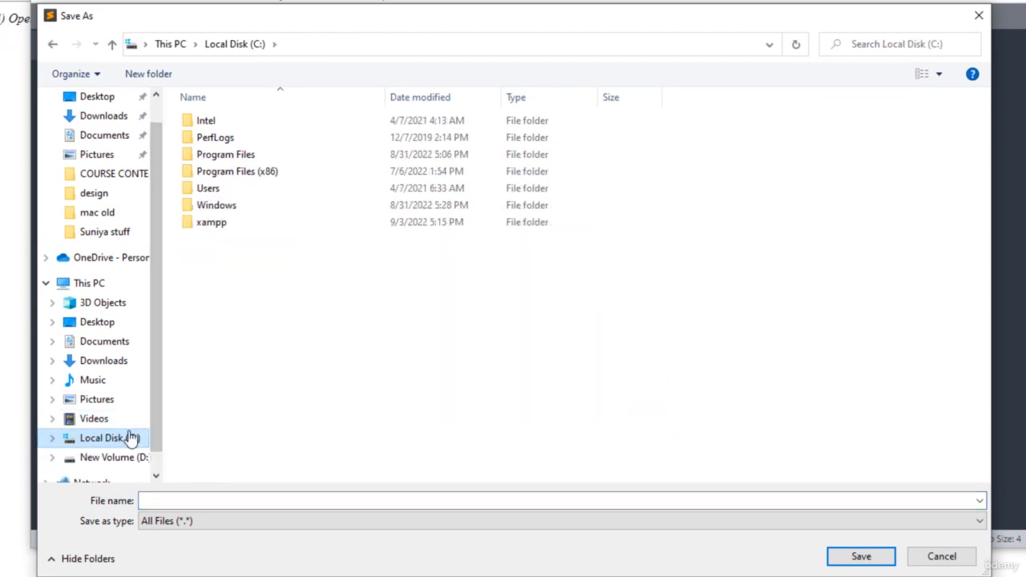
double_click(240, 228)
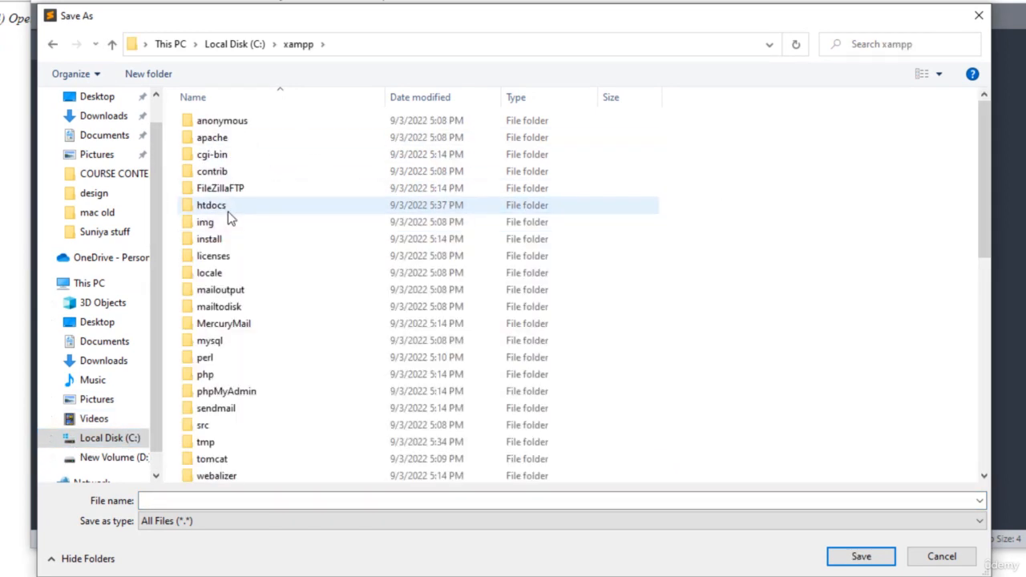
double_click(227, 212)
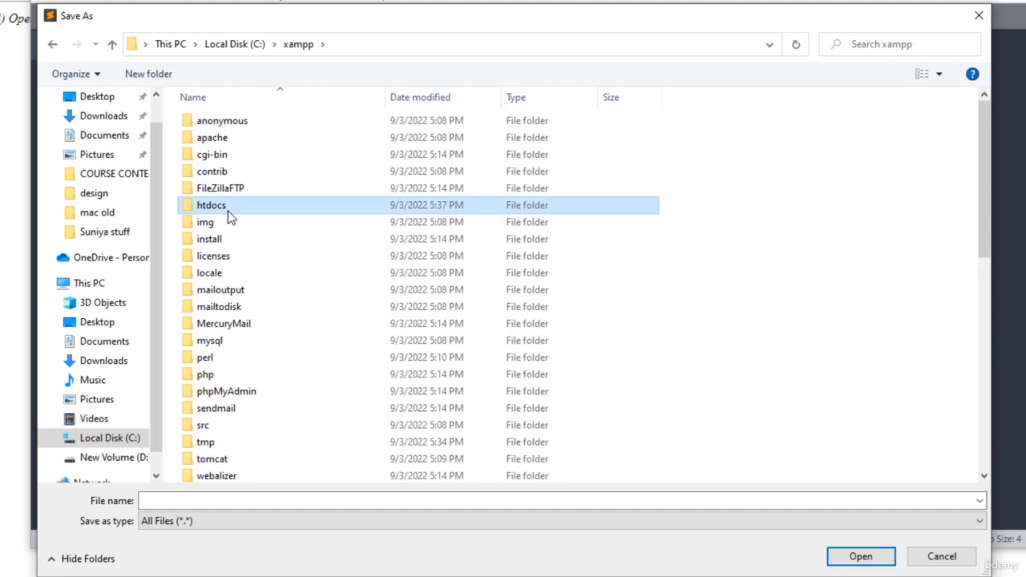
click(208, 497)
text(file)
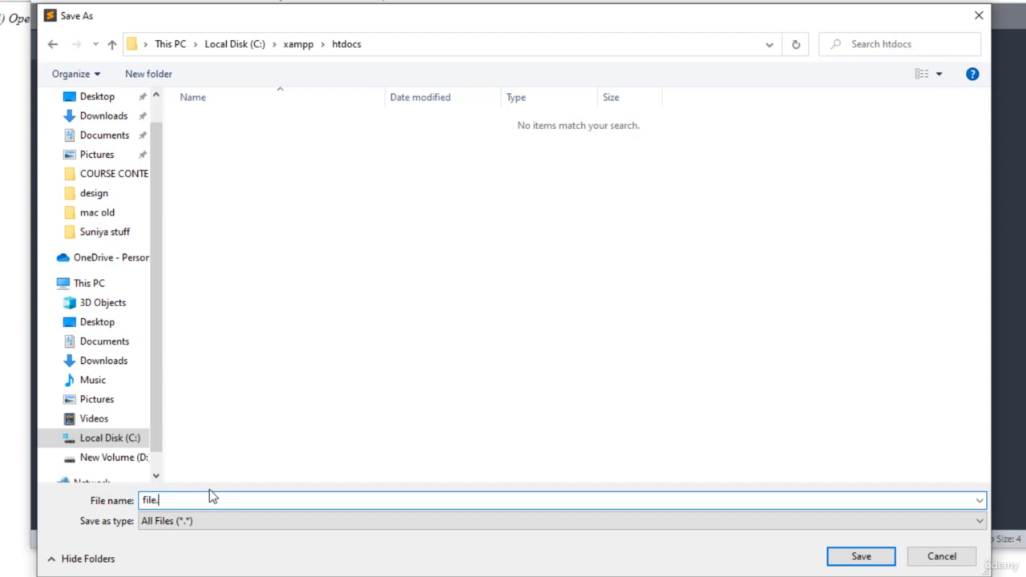
text(.php)
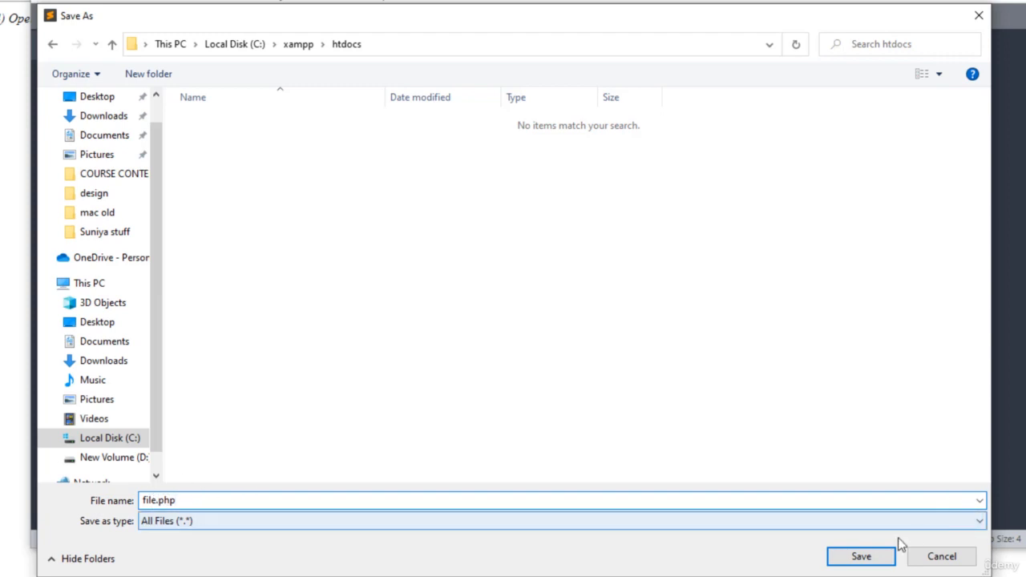
click(870, 561)
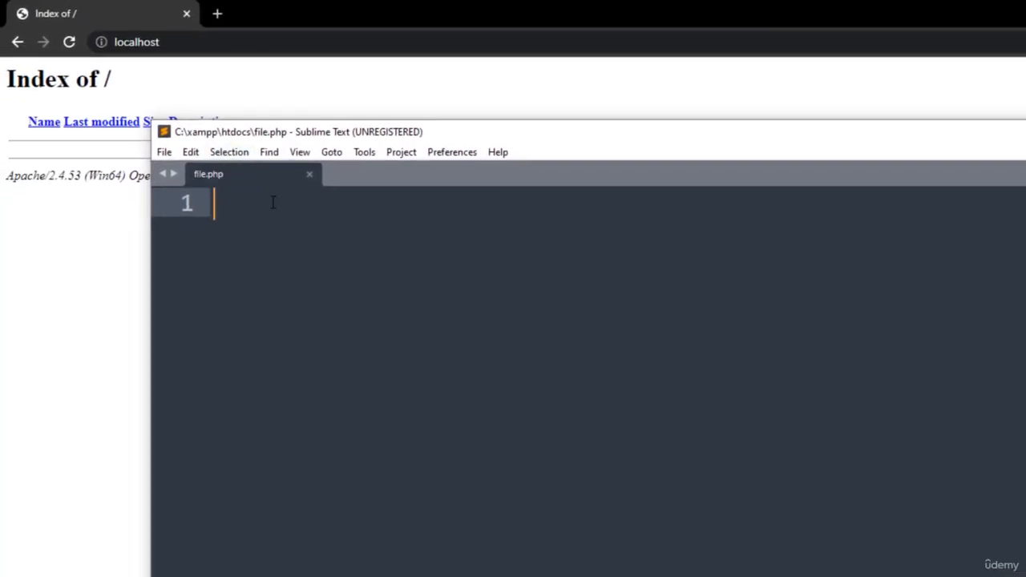
Reload the localhost index in Chrome, and write <?php and ?> tags in file.php in Sublime Text with an empty line between them
click(70, 44)
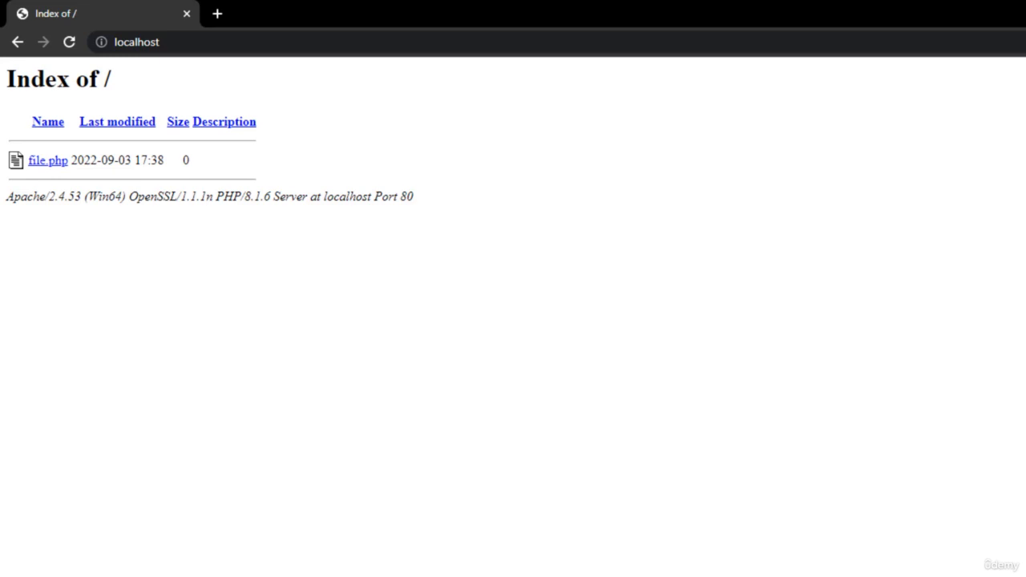
key(alt+Tab)
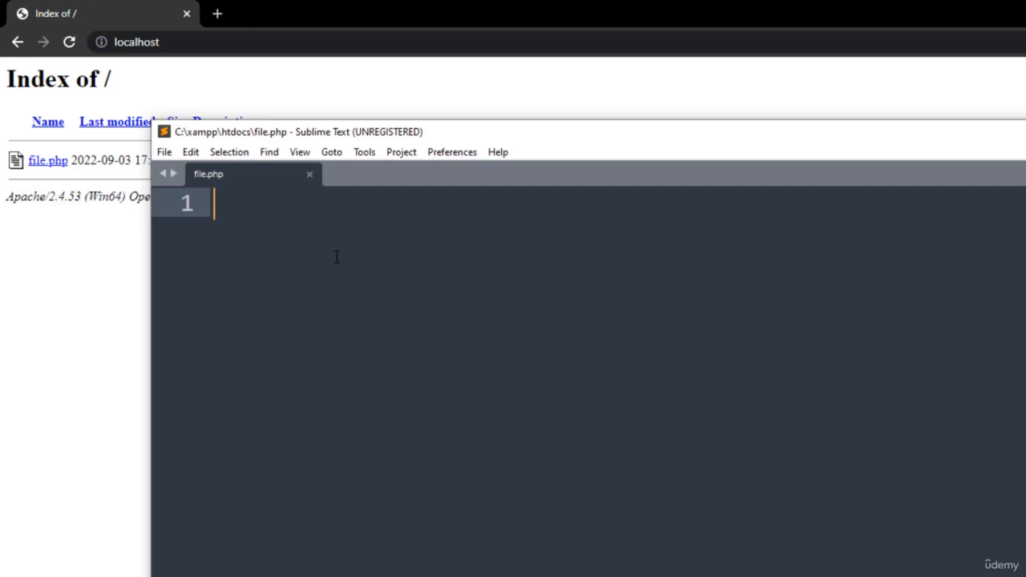
text(<?)
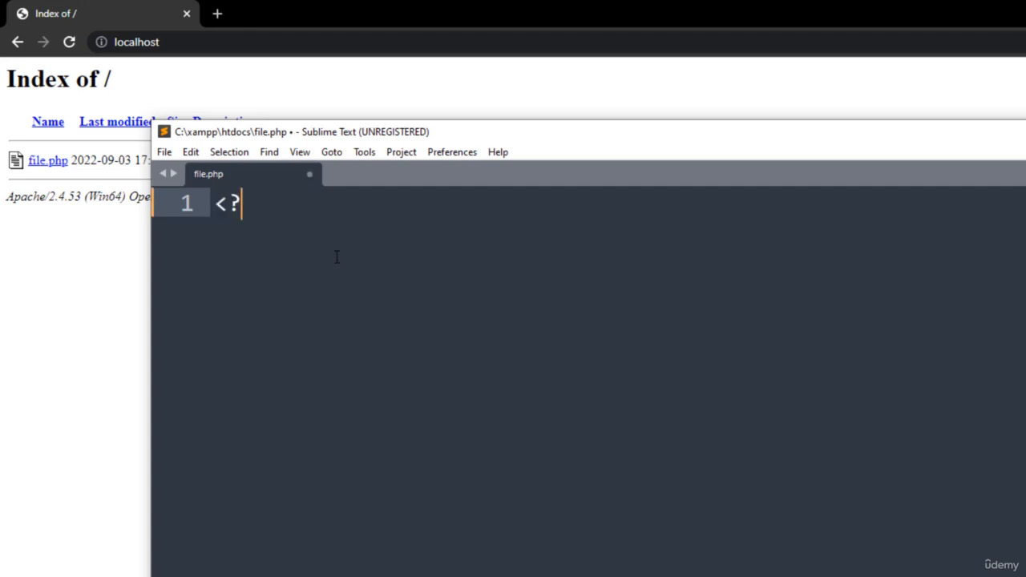
text(php)
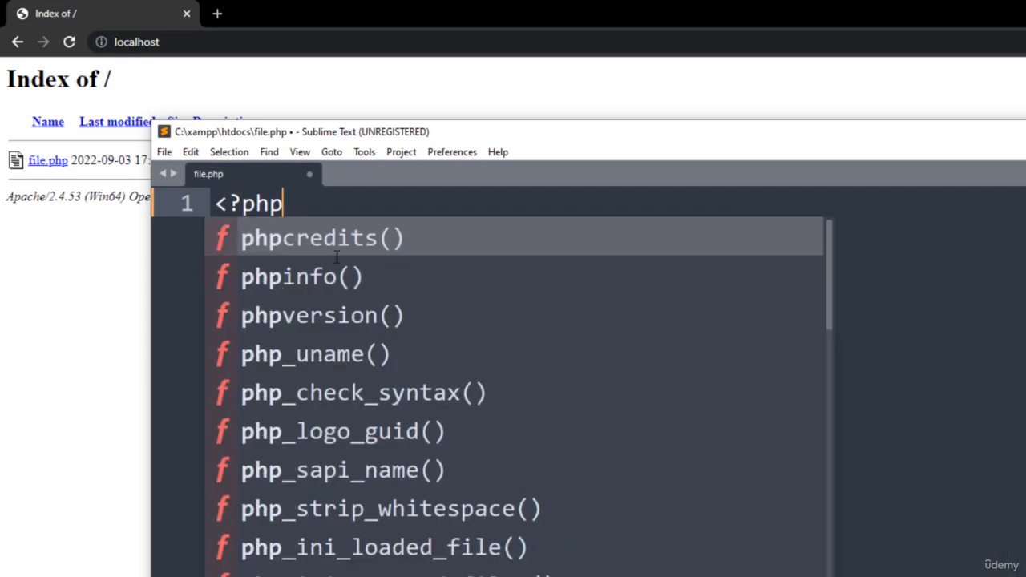
key(Return)
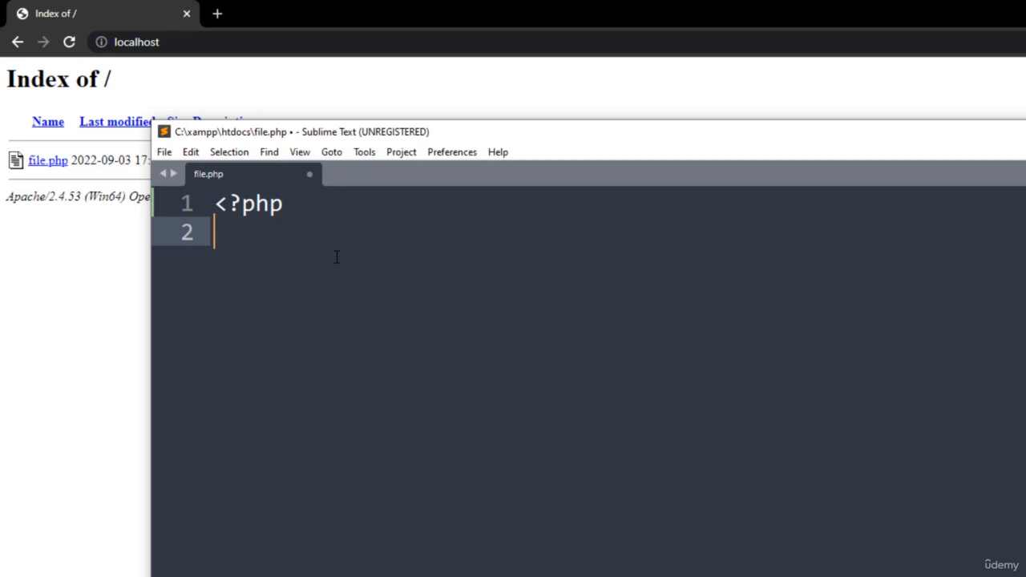
key(Return)
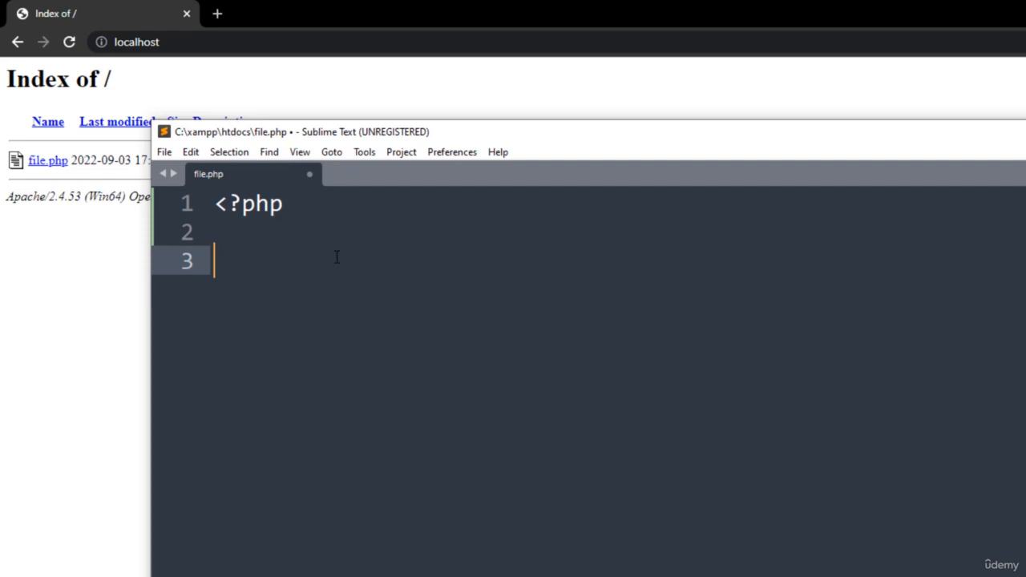
text(?>)
key(Up)
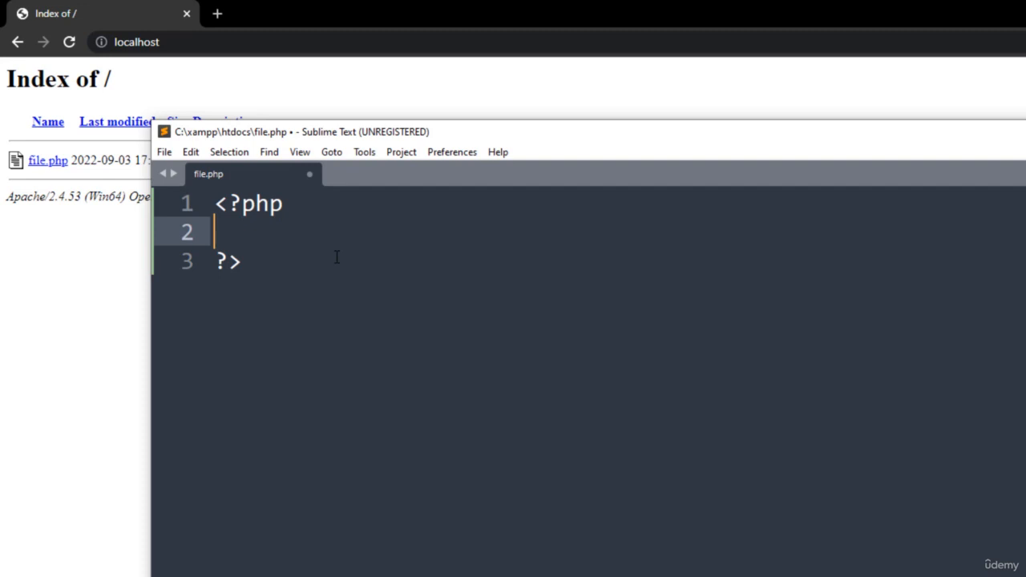
Add the statement print("Its Working!"); between the PHP tags and save file.php
text(print)
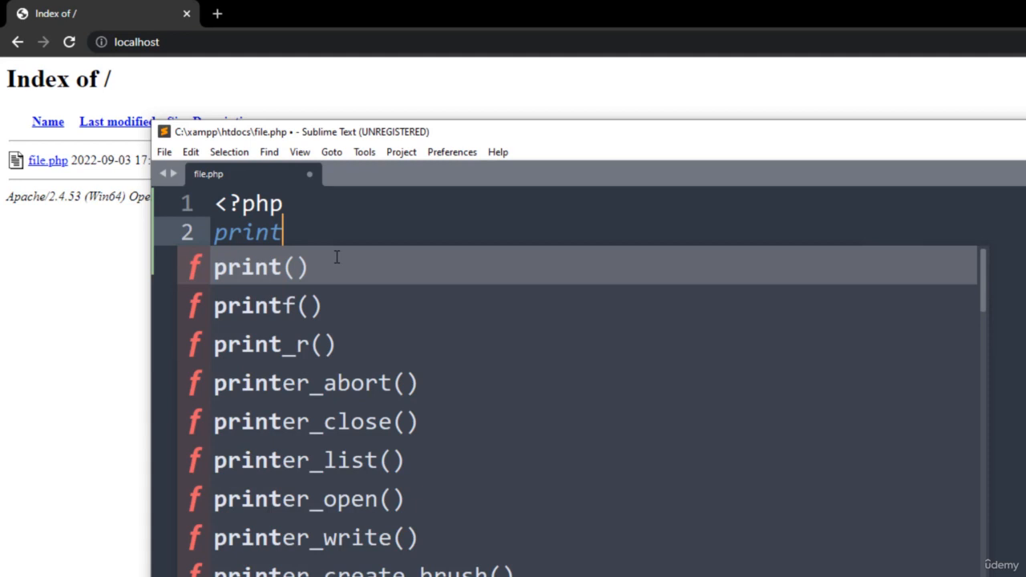
key(Return)
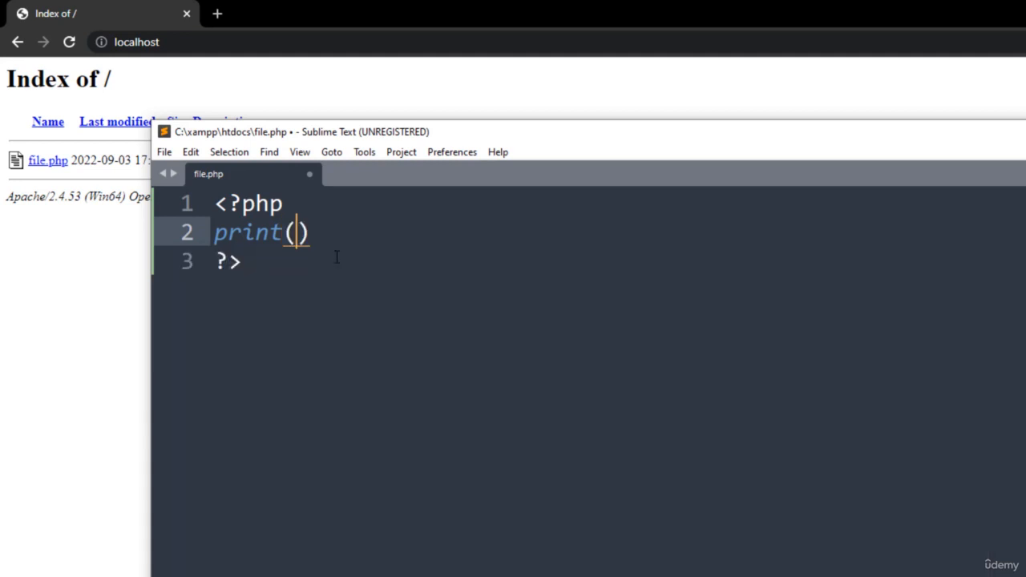
text(")
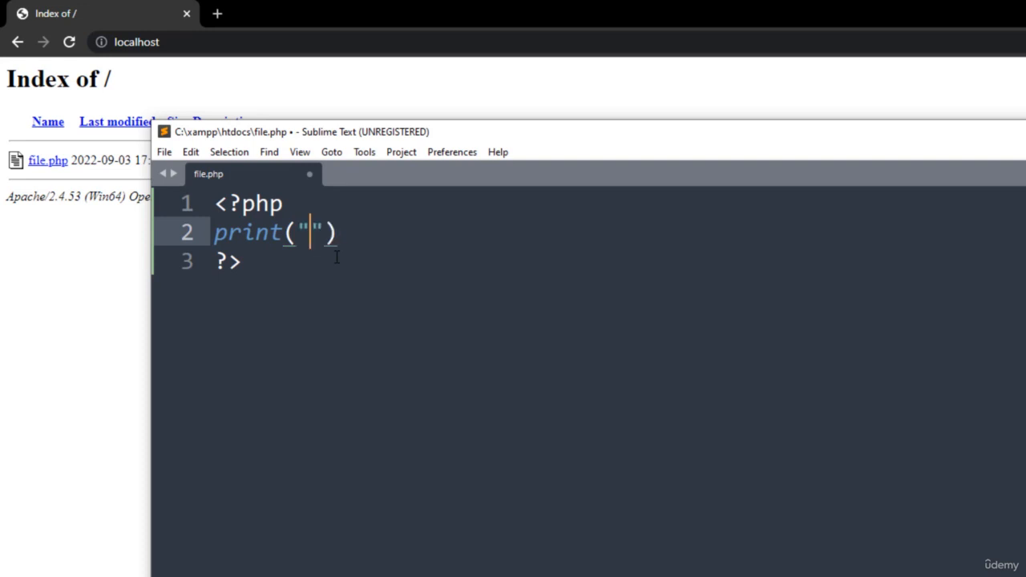
text(Its W)
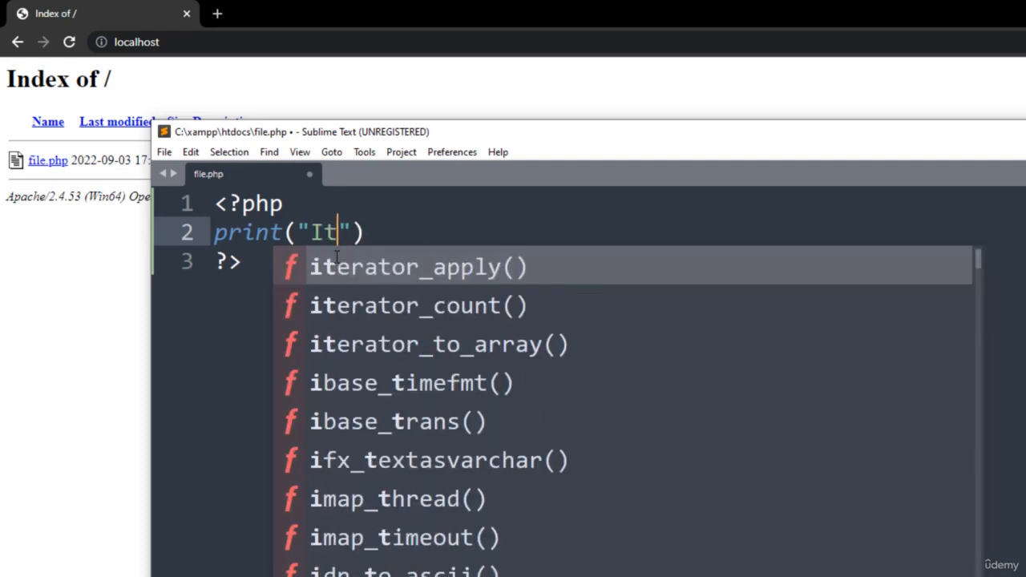
text(orking)
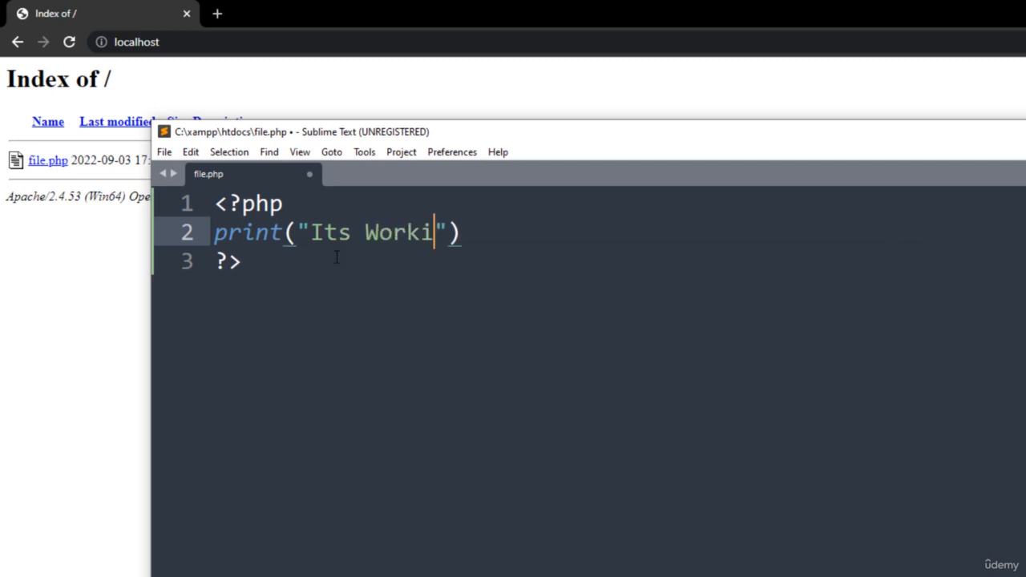
text(!)
key(Right)
key(Right)
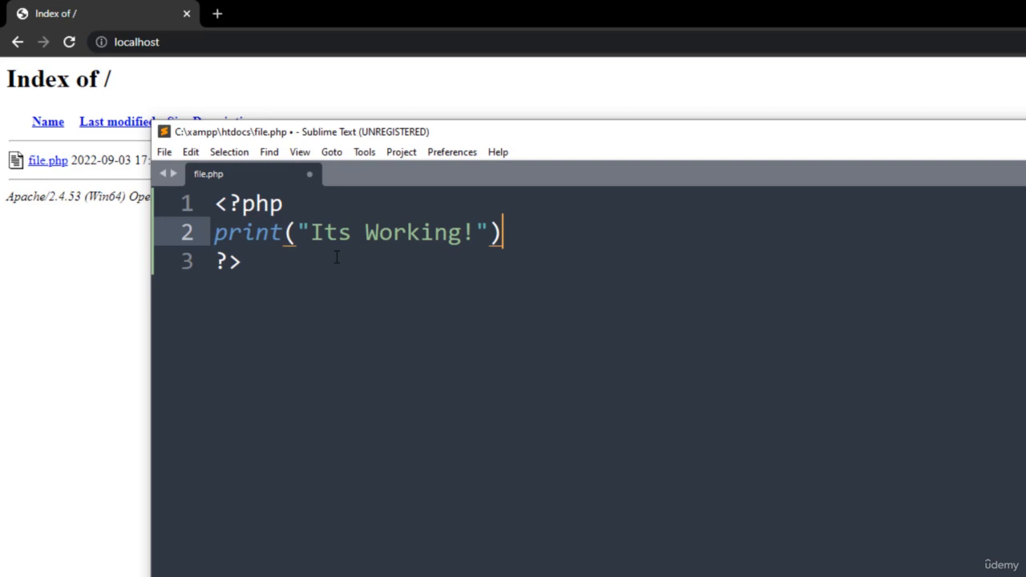
text(;)
key(ctrl+s)
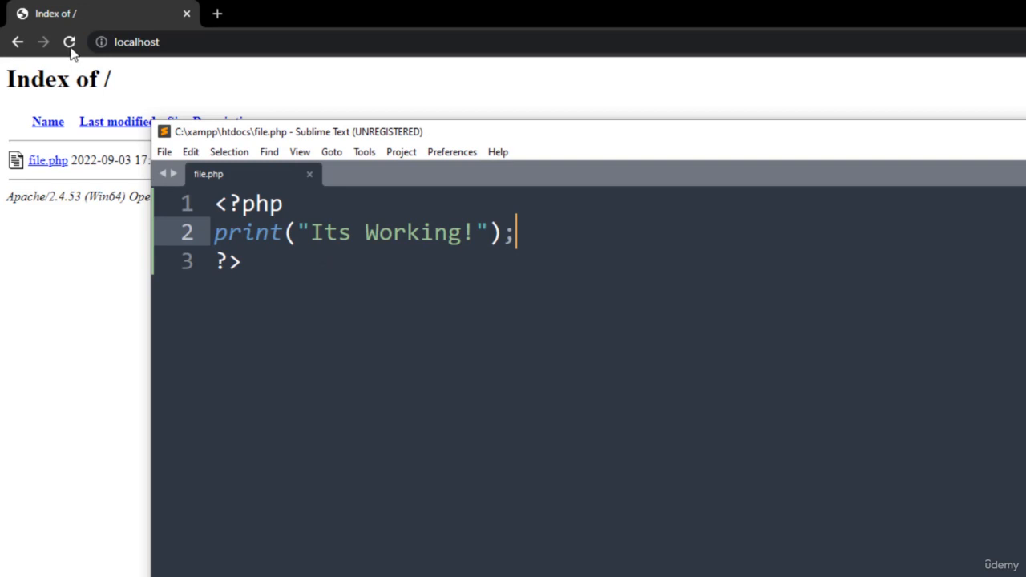
Switch to Chrome, reload the localhost index, and open file.php from the listing to run it
click(93, 10)
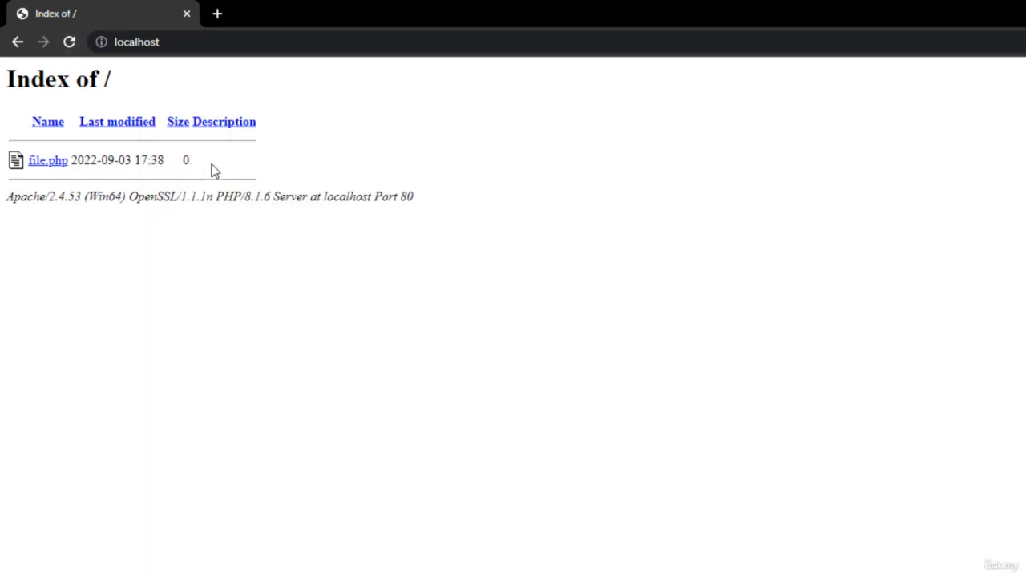
click(70, 42)
click(50, 162)
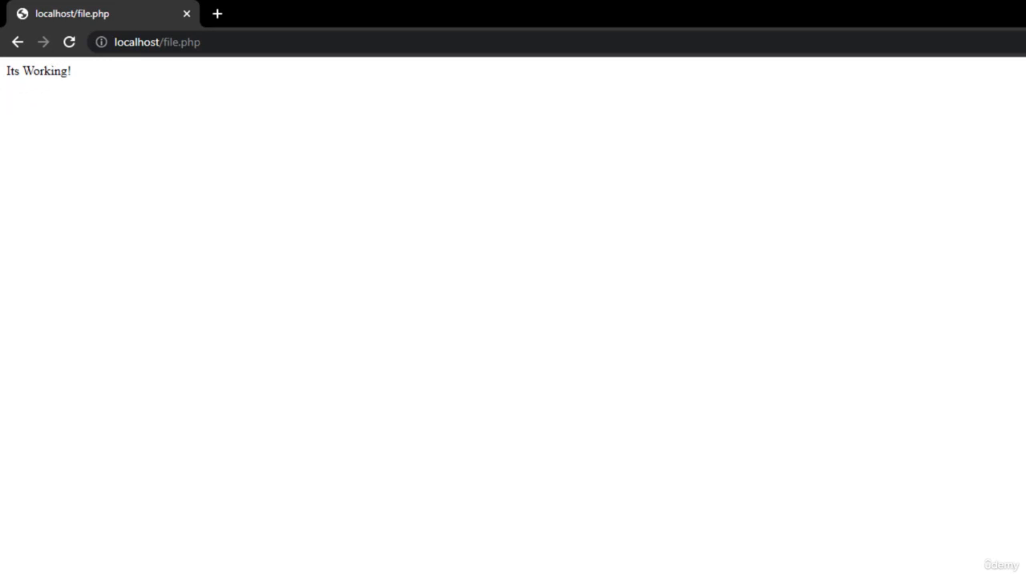
Open file.php from the htdocs folder in a new Chrome tab, compare it with the localhost/file.php tab, and bring up the XAMPP Control Panel
key(alt+Tab)
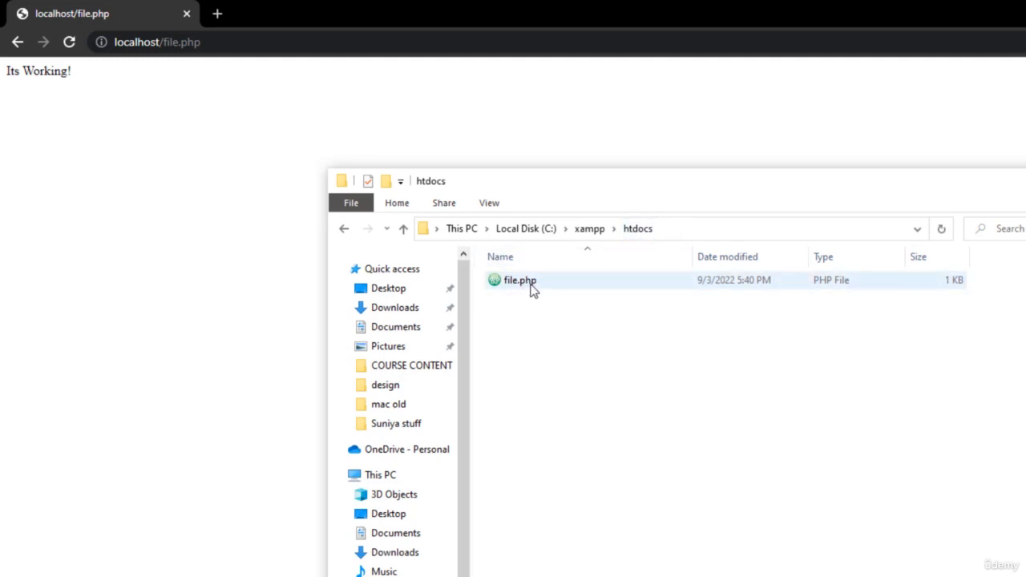
drag(532, 288, 316, 7)
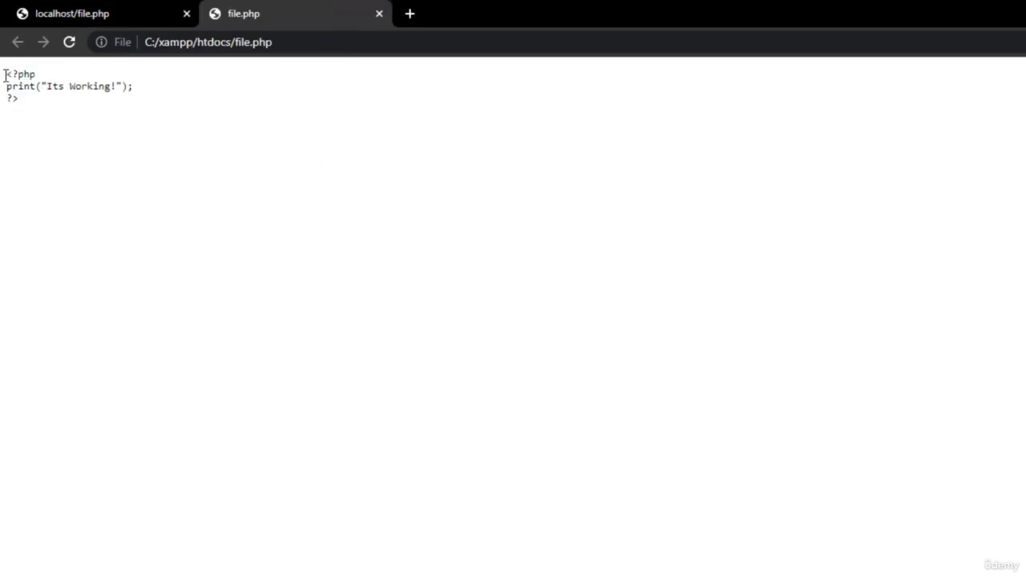
drag(5, 72, 58, 128)
click(57, 128)
click(98, 13)
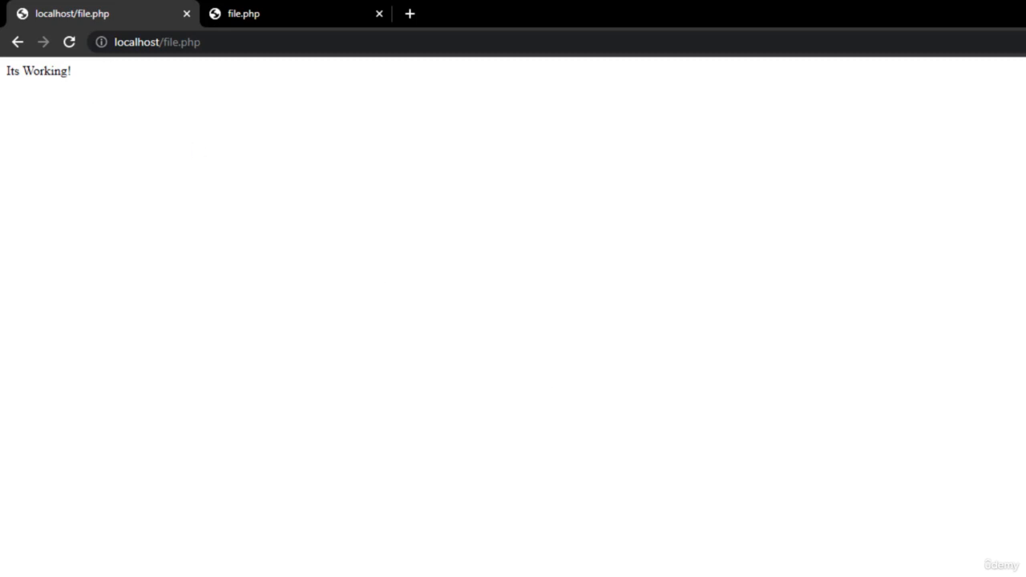
key(alt+Tab)
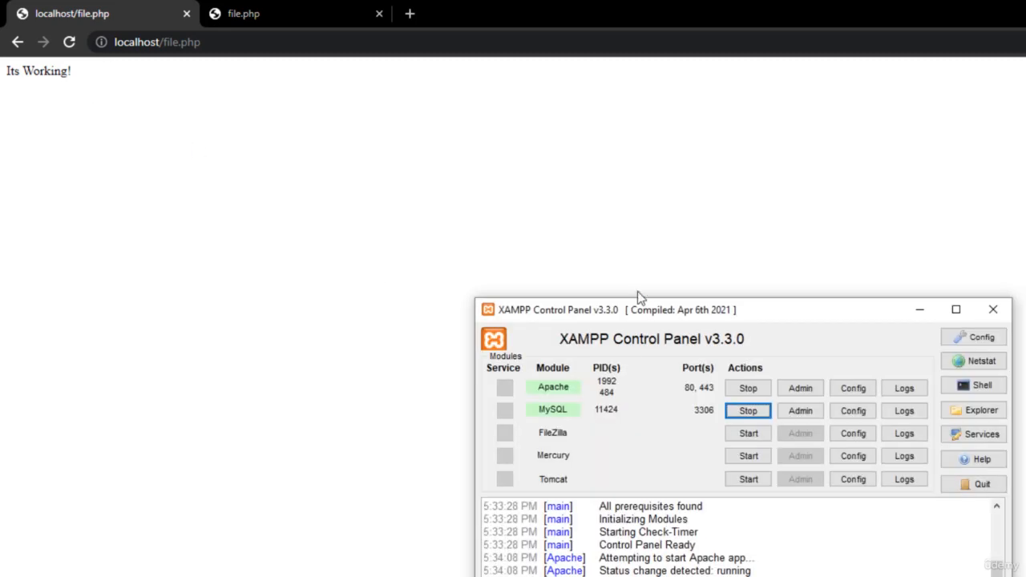